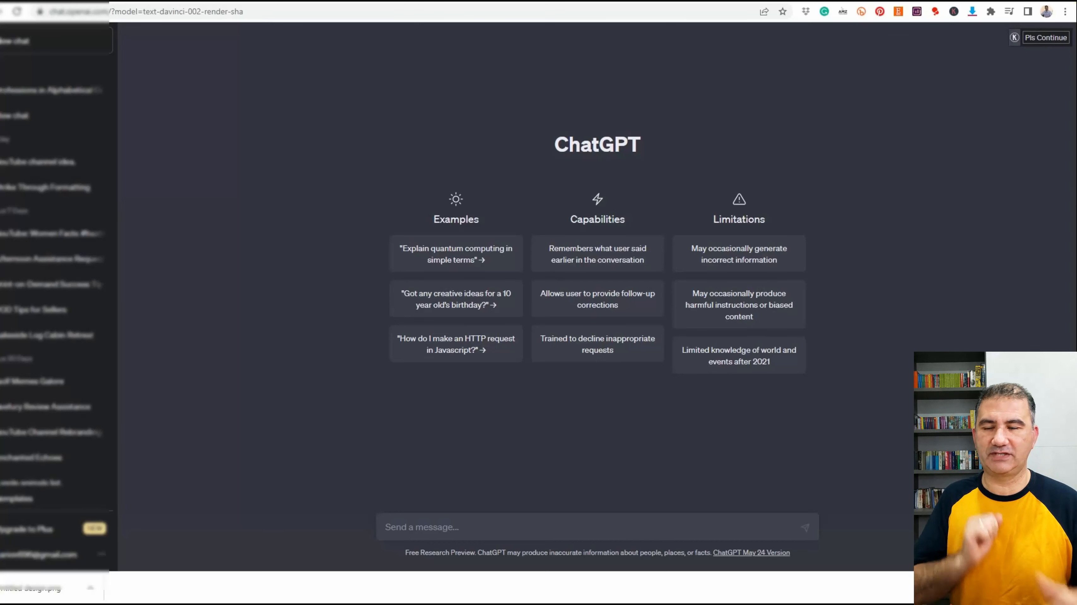
- Ask for 10 single-word professions per letter from A - E in an Excel format with letter and profession columns, and review the generated table
{"action": "left_click", "coordinate": [709, 525]}
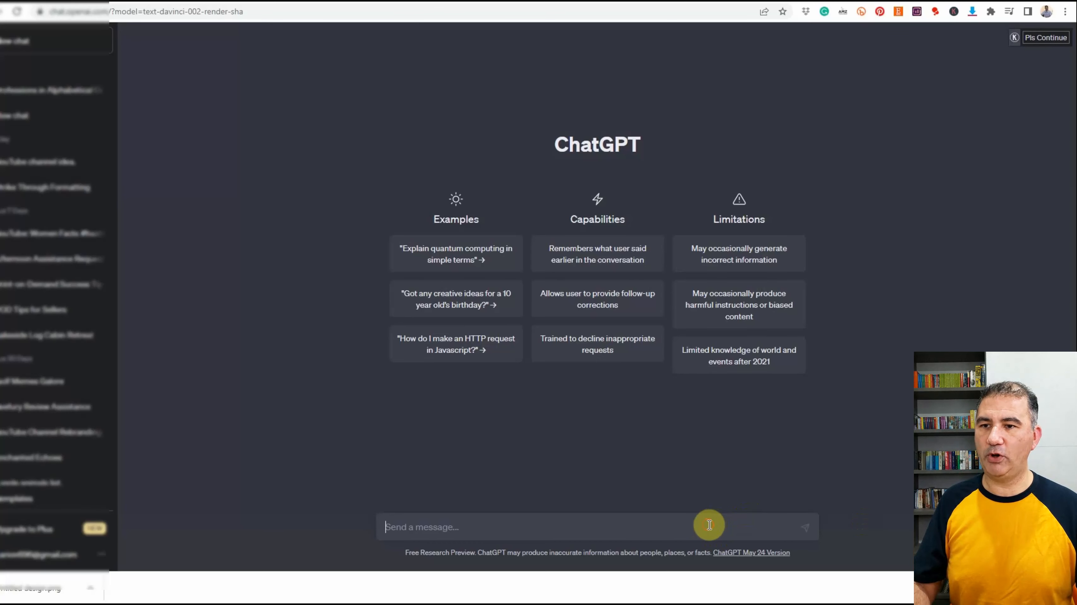
{"action": "type", "text": "Please write a list of 10 professions for each letter in the alphabet from A - E and present them in an Excel column according to the following format: Column One: Letter, Column Two: the profession. When you have listed 10 professions for a particular letter, insert the next letter you'll be covering in Column One. Please also ensure that you do not repeat yourself not include any professions that do not start with the particular letter being worked on and only insert the names of professions, for the particular letter, that contain only one word.  Do not include professions with multiple words in the title like Exercise Physiologist. Do you understand?"}
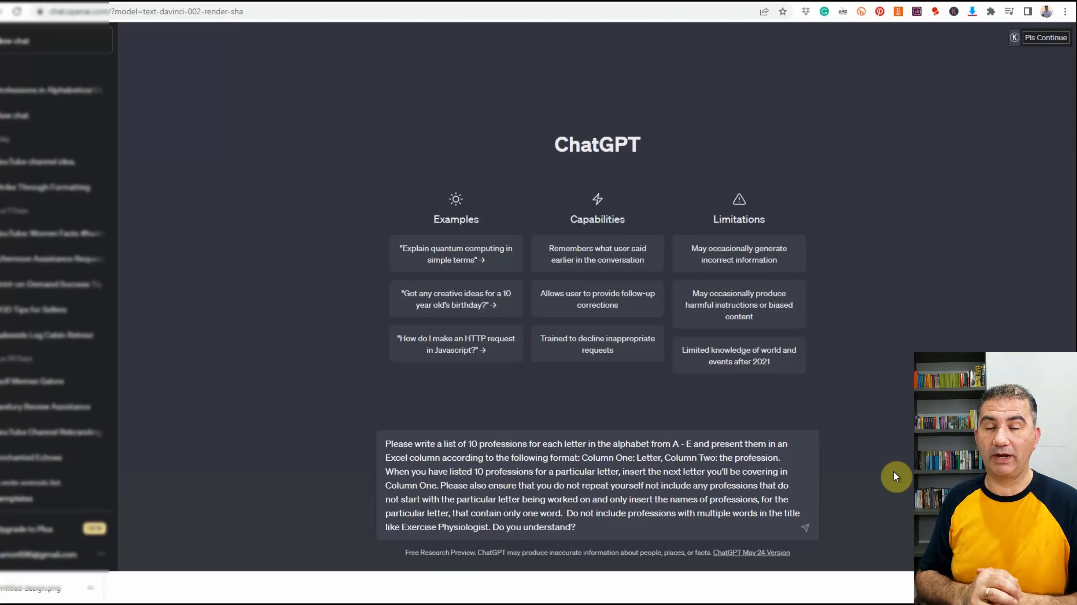
{"action": "key", "text": "Return"}
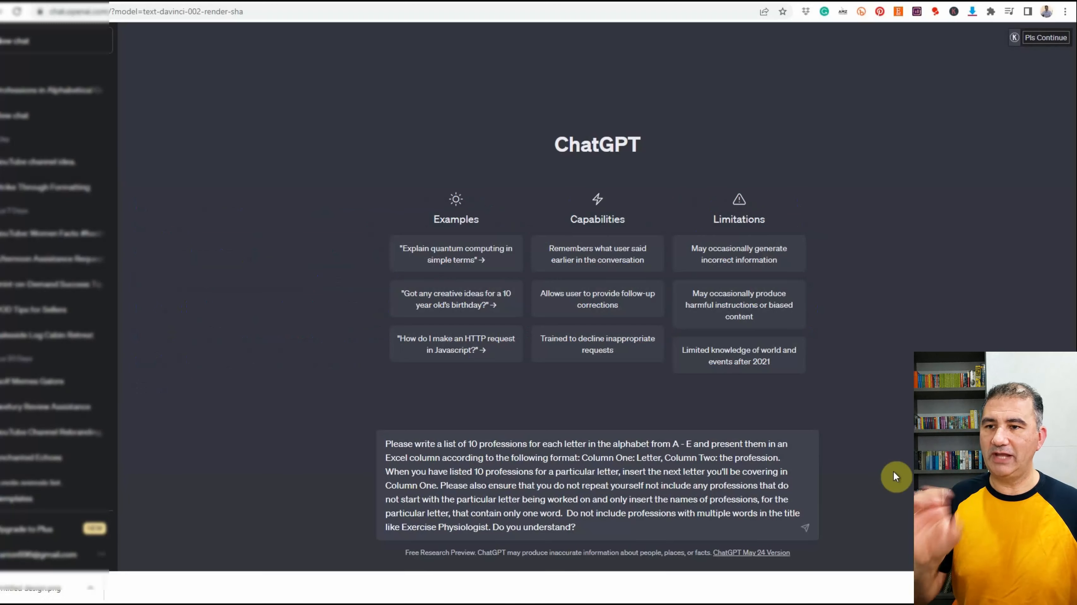
{"action": "left_click", "coordinate": [804, 528]}
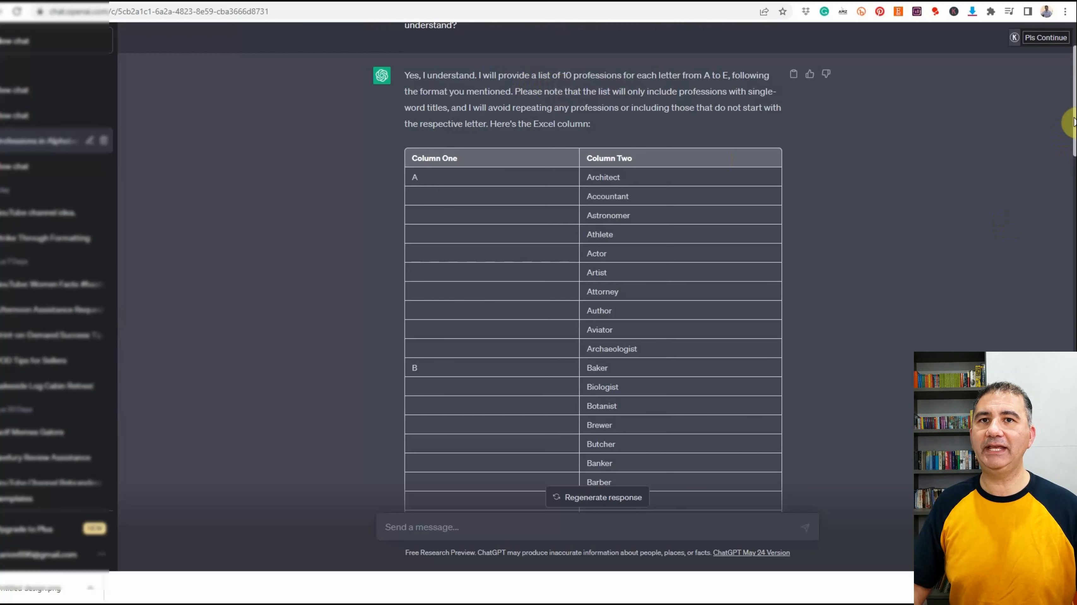
{"action": "scroll", "coordinate": [1068, 140], "scroll_direction": "down", "scroll_amount": 3}
{"action": "left_click_drag", "start_coordinate": [1071, 148], "coordinate": [1065, 252]}
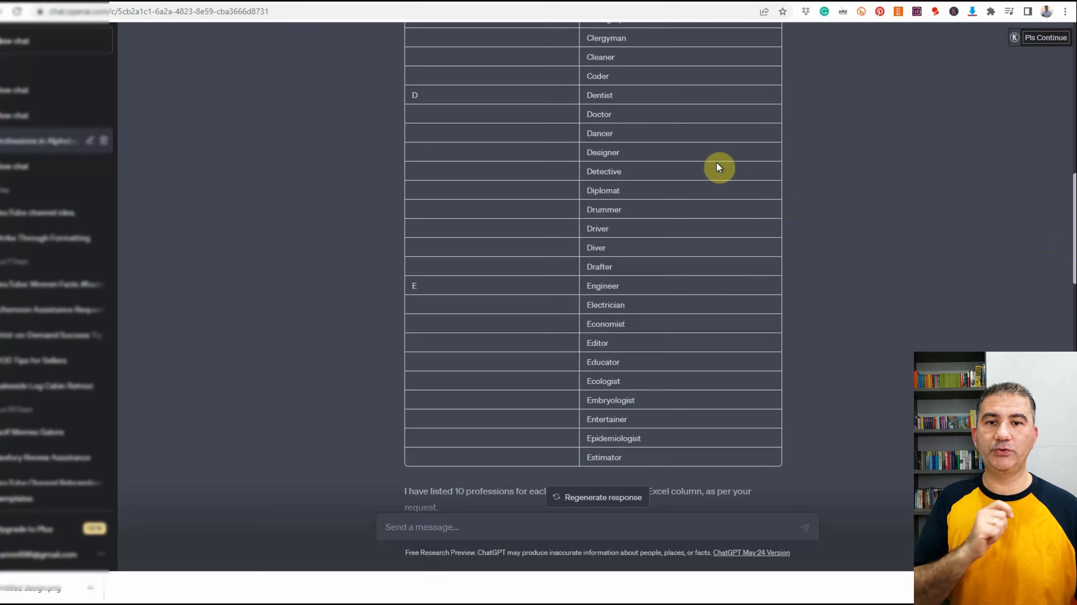
- Switch to the "I'm a Proud" design in Canva, open manual data entry in Bulk create, and clear the sample table
{"action": "left_click", "coordinate": [183, 1]}
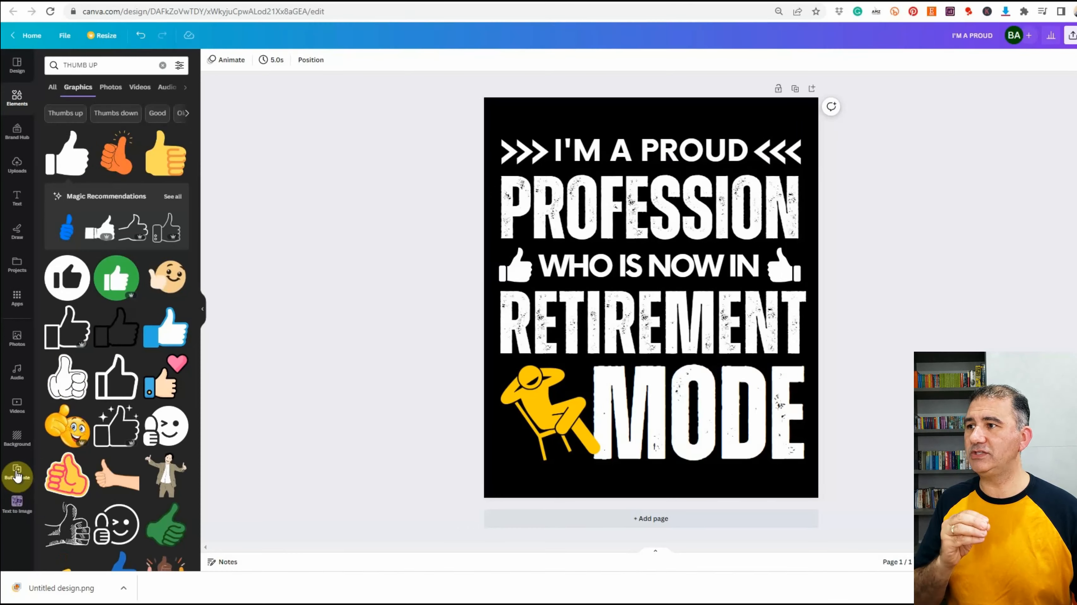
{"action": "left_click", "coordinate": [25, 302]}
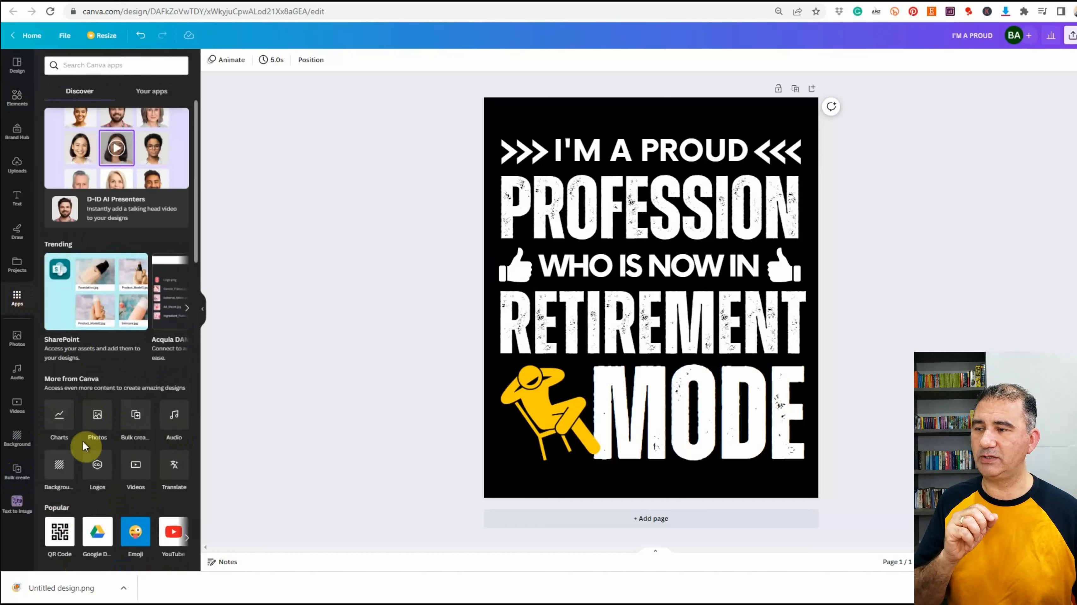
{"action": "scroll", "coordinate": [85, 445], "scroll_direction": "down", "scroll_amount": 4}
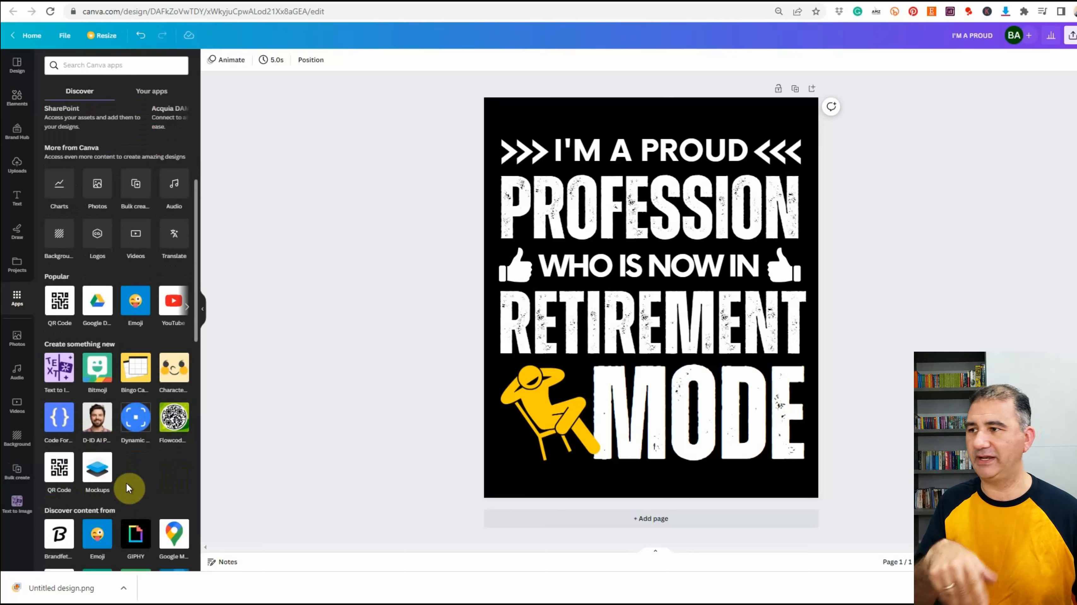
{"action": "left_click", "coordinate": [17, 475]}
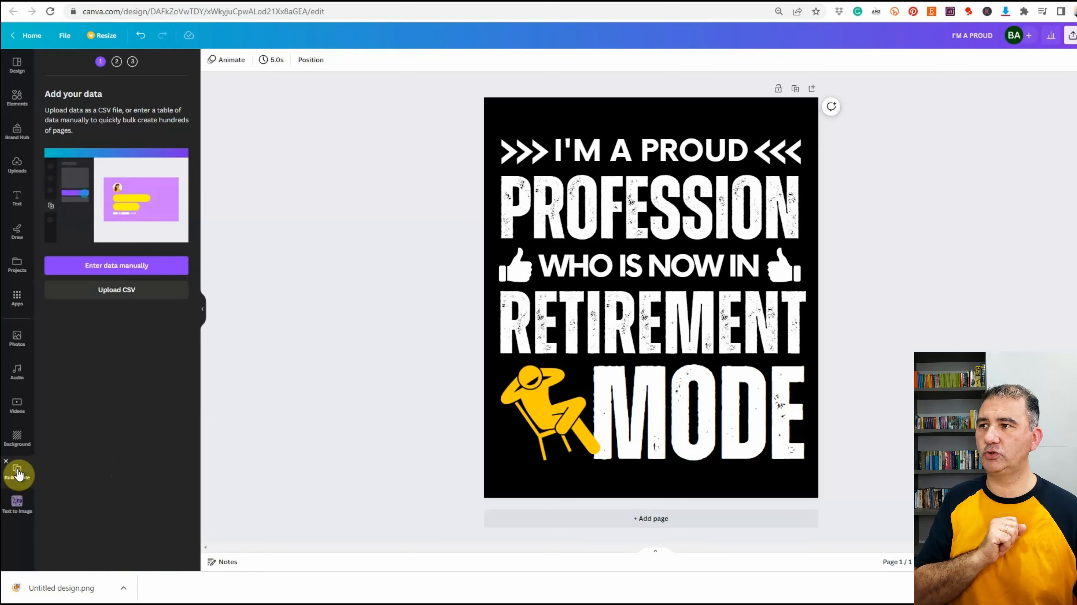
{"action": "left_click", "coordinate": [118, 272]}
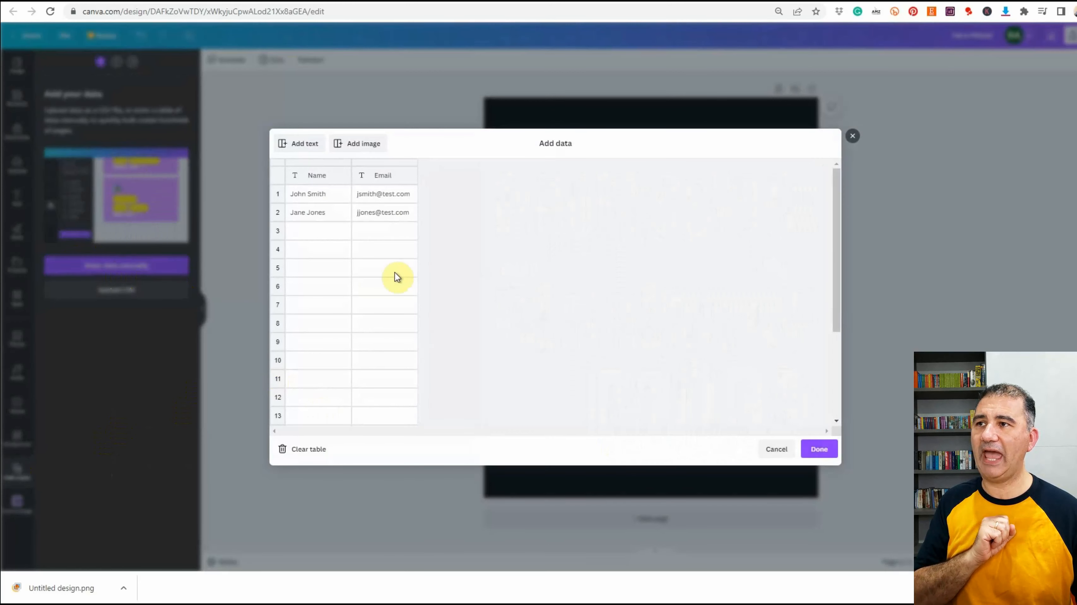
{"action": "left_click", "coordinate": [308, 454]}
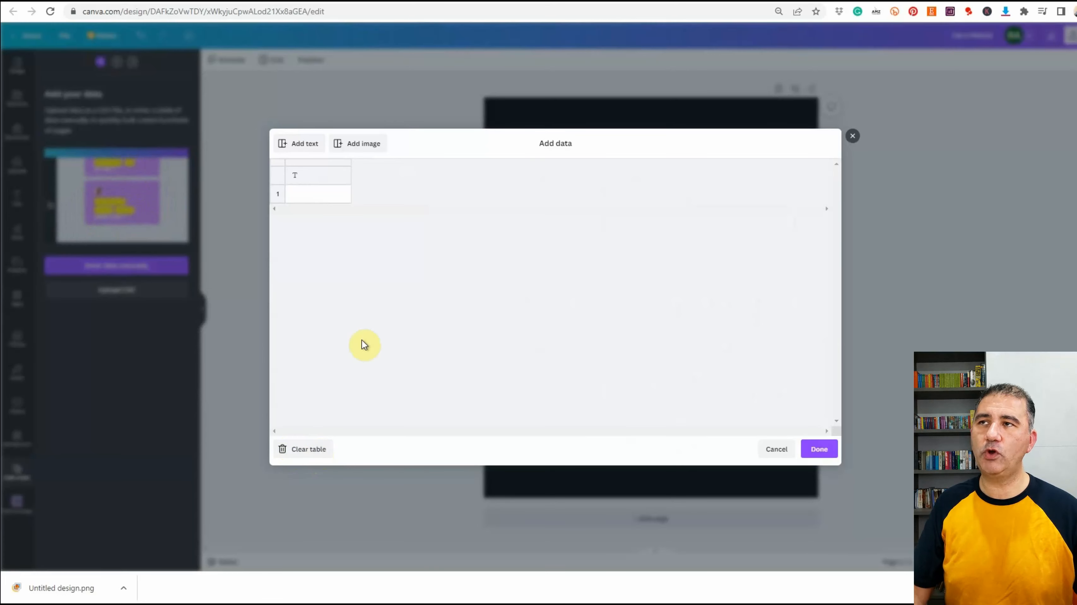
- Copy the Column One and Column Two headings from the ChatGPT table into the header row of Canva's data table and add a second row
{"action": "left_click", "coordinate": [507, 2]}
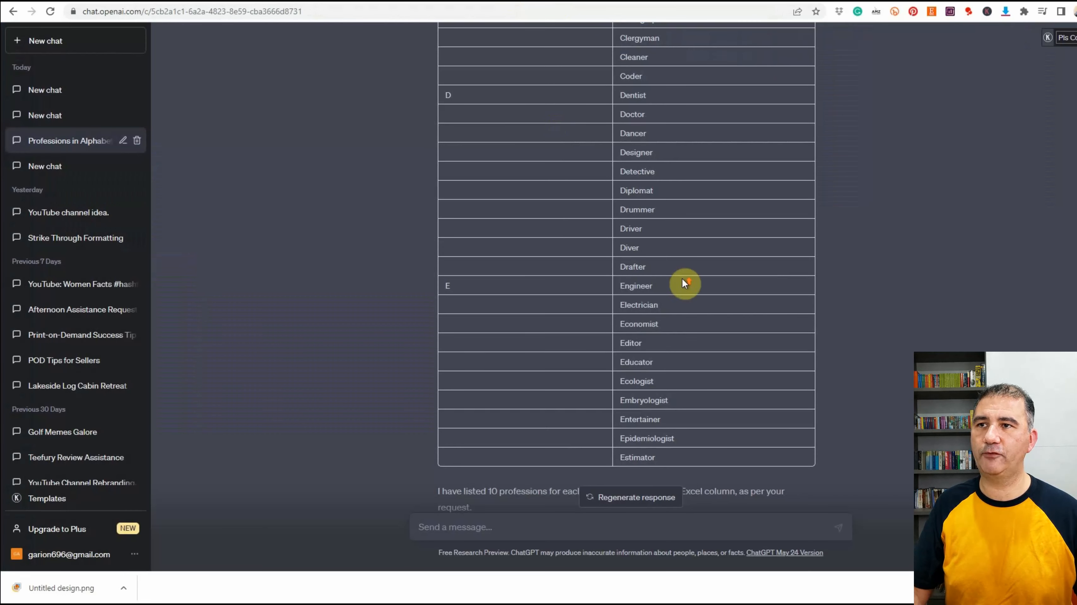
{"action": "scroll", "coordinate": [648, 237], "scroll_direction": "up", "scroll_amount": 20}
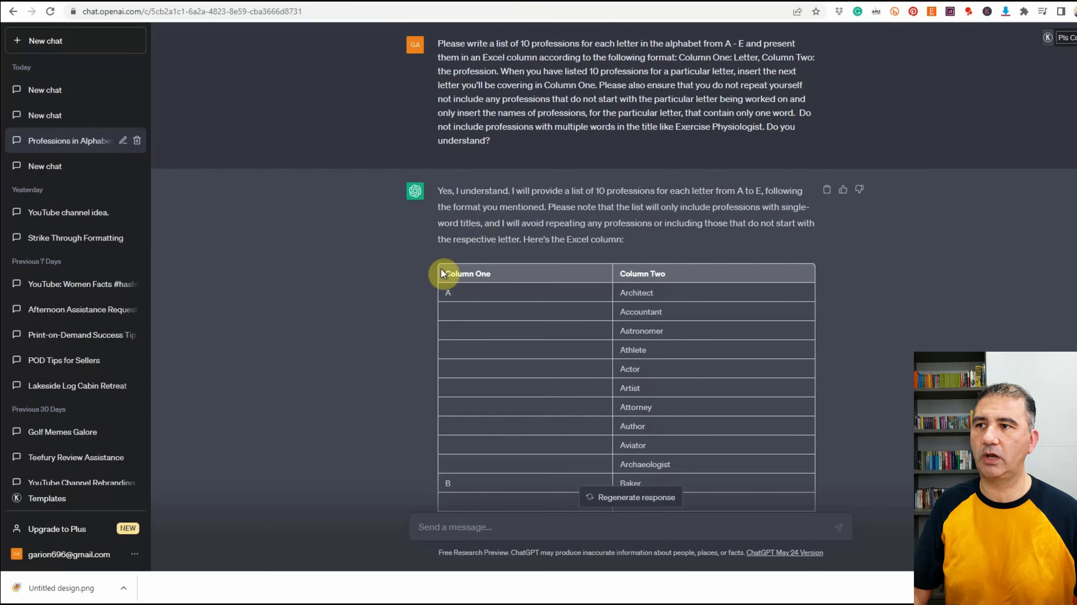
{"action": "left_click_drag", "start_coordinate": [445, 270], "coordinate": [510, 284]}
{"action": "key", "text": "ctrl+c"}
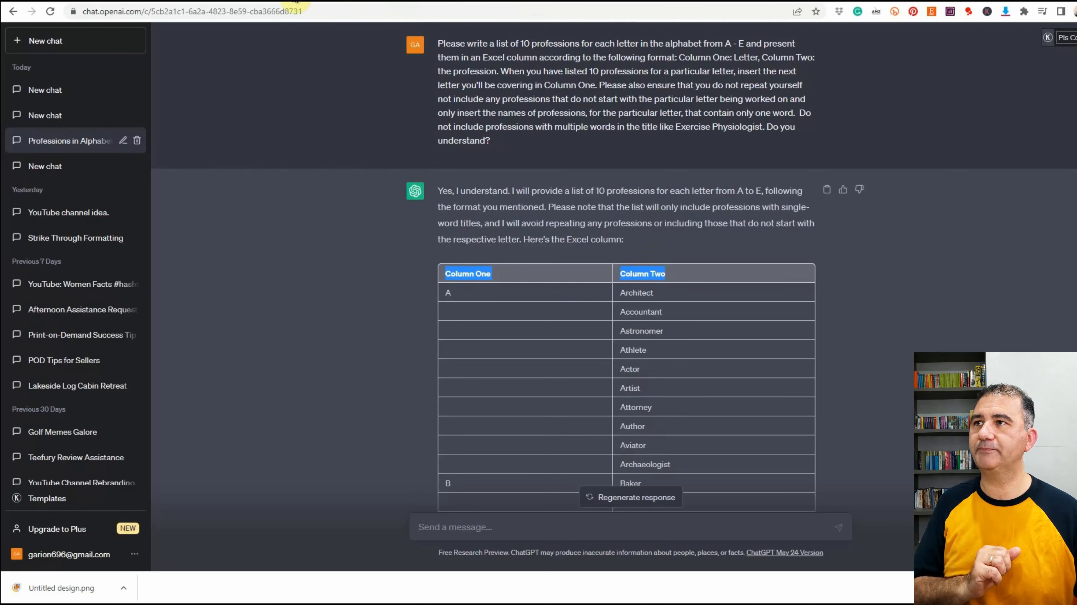
{"action": "left_click", "coordinate": [319, 1]}
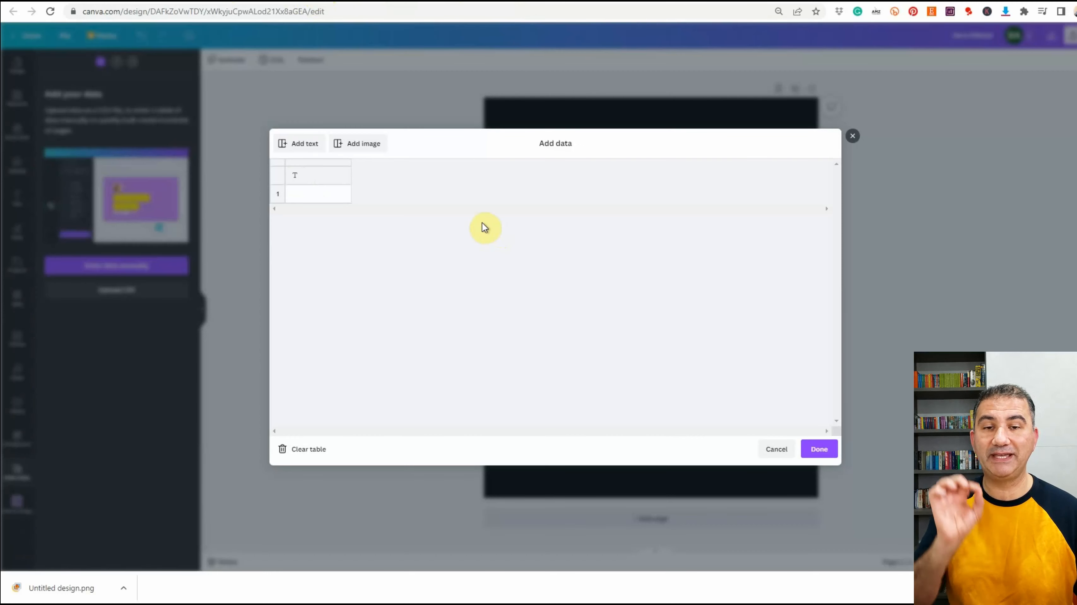
{"action": "left_click", "coordinate": [314, 180]}
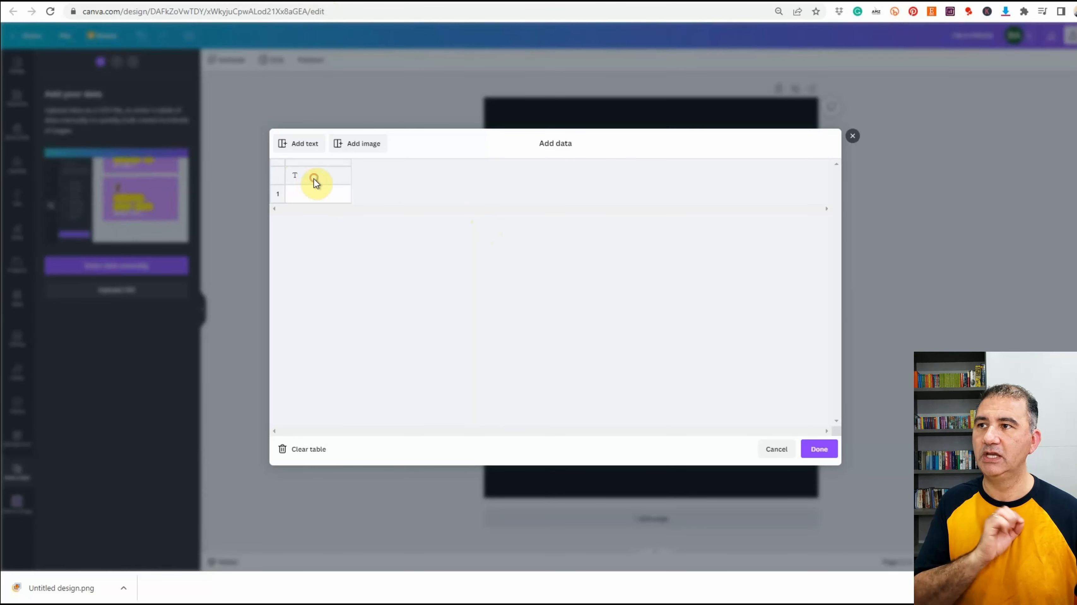
{"action": "right_click", "coordinate": [314, 178]}
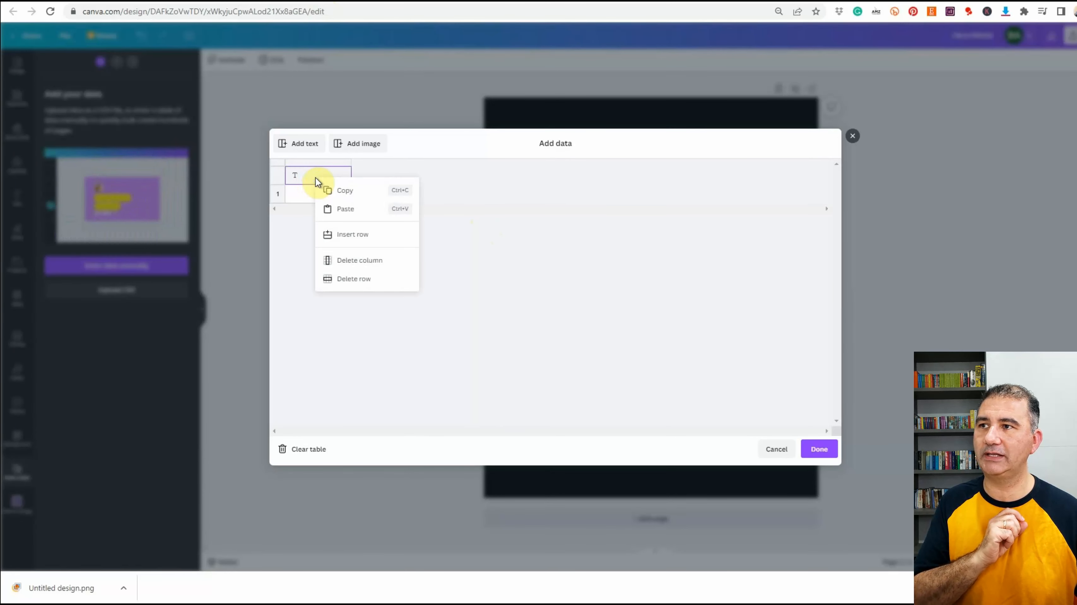
{"action": "left_click", "coordinate": [339, 208]}
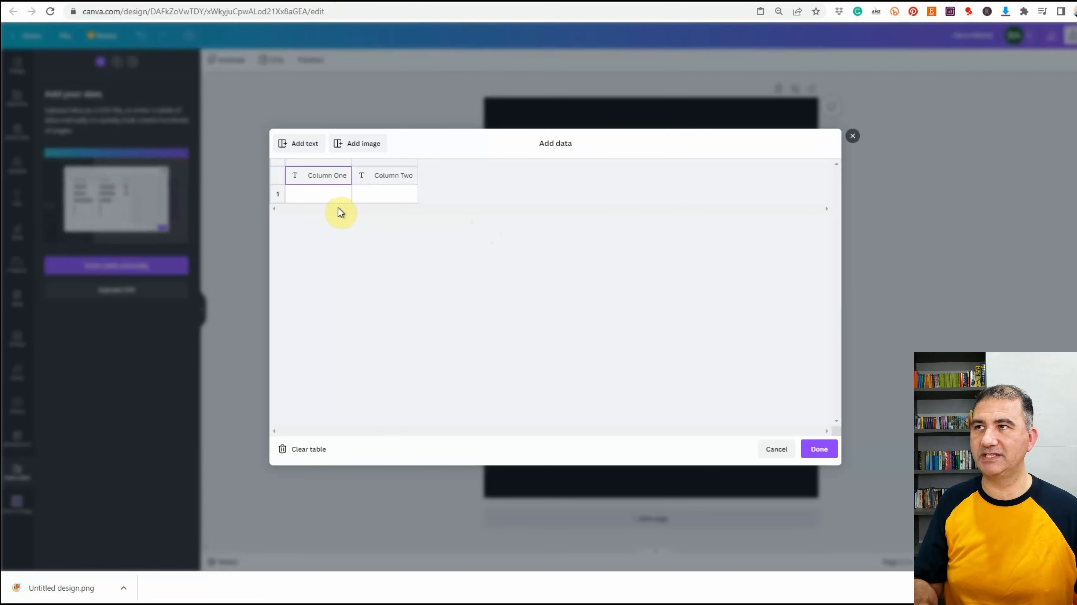
{"action": "left_click", "coordinate": [339, 211]}
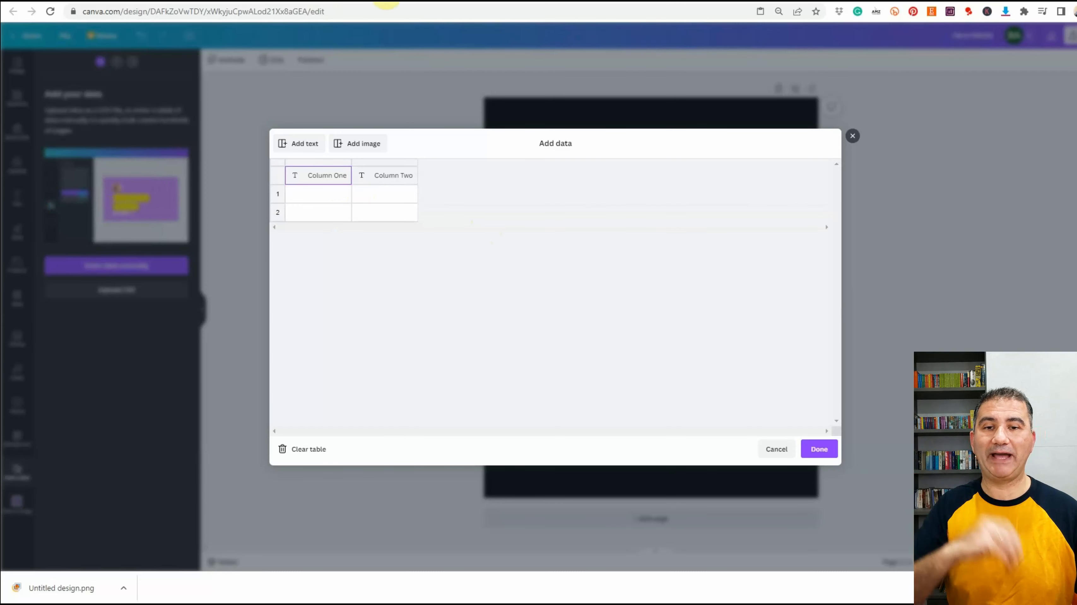
- Copy the ten A professions, Architect to Archaeologist, from ChatGPT into Column Two of Canva's data table, starting at row 1
{"action": "left_click", "coordinate": [477, 1]}
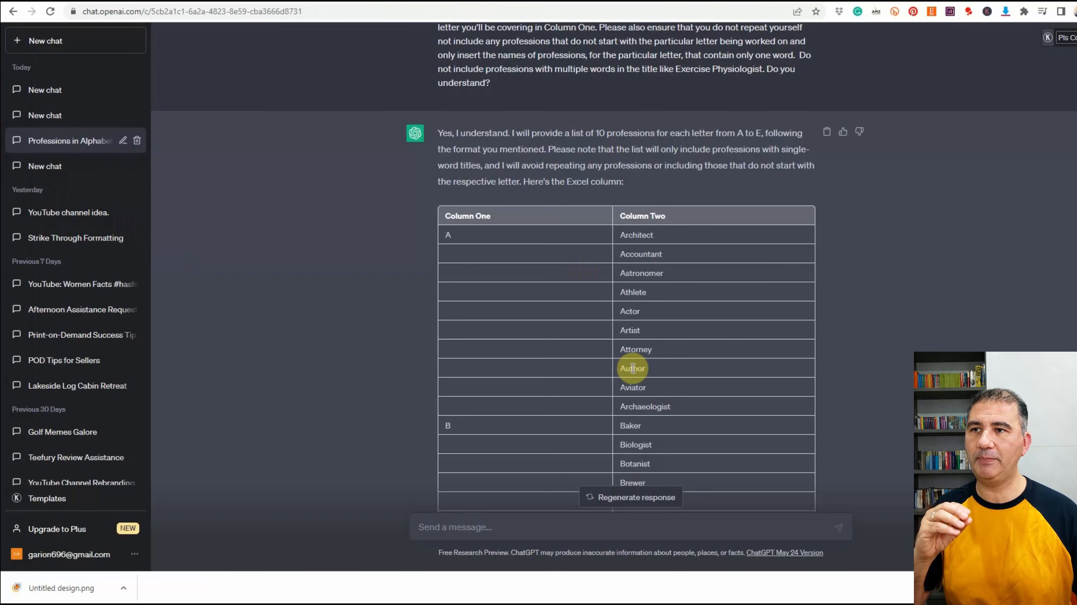
{"action": "left_click_drag", "start_coordinate": [621, 233], "coordinate": [718, 403]}
{"action": "key", "text": "ctrl+c"}
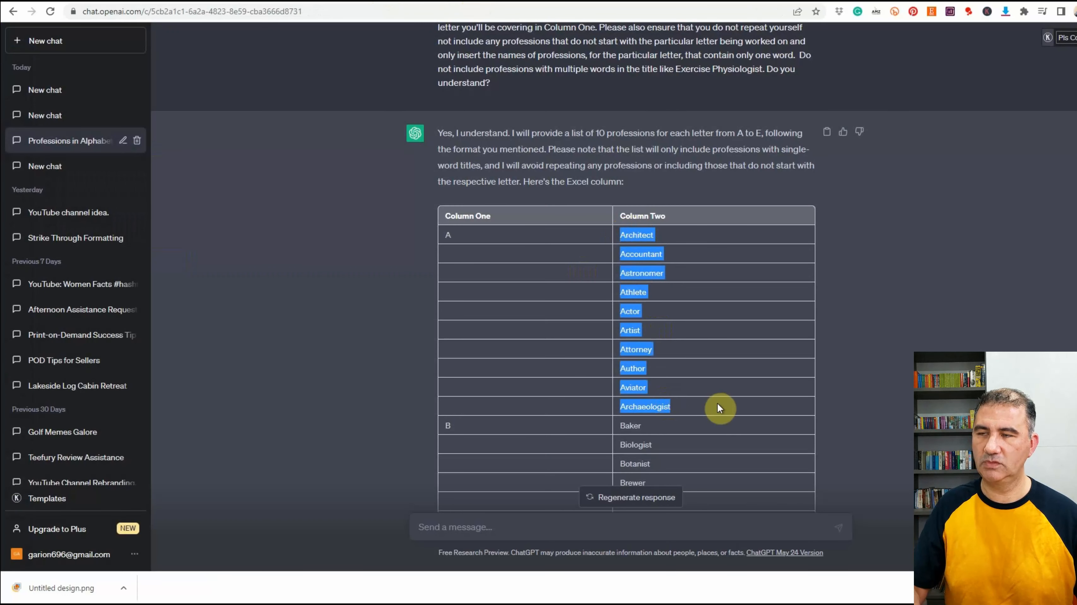
{"action": "left_click", "coordinate": [369, 1]}
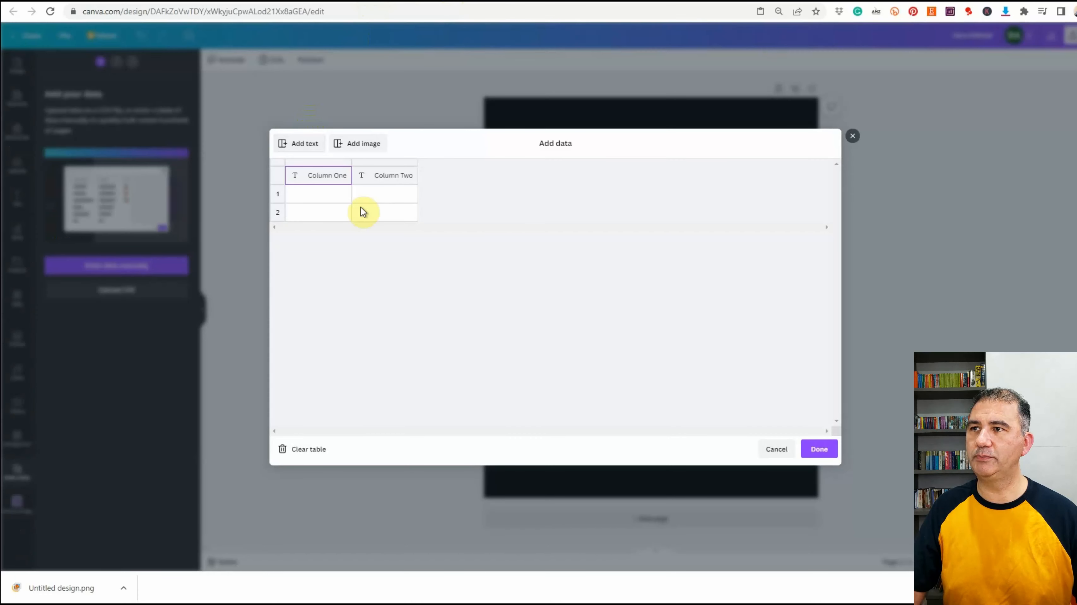
{"action": "left_click", "coordinate": [376, 192]}
{"action": "key", "text": "ctrl+v"}
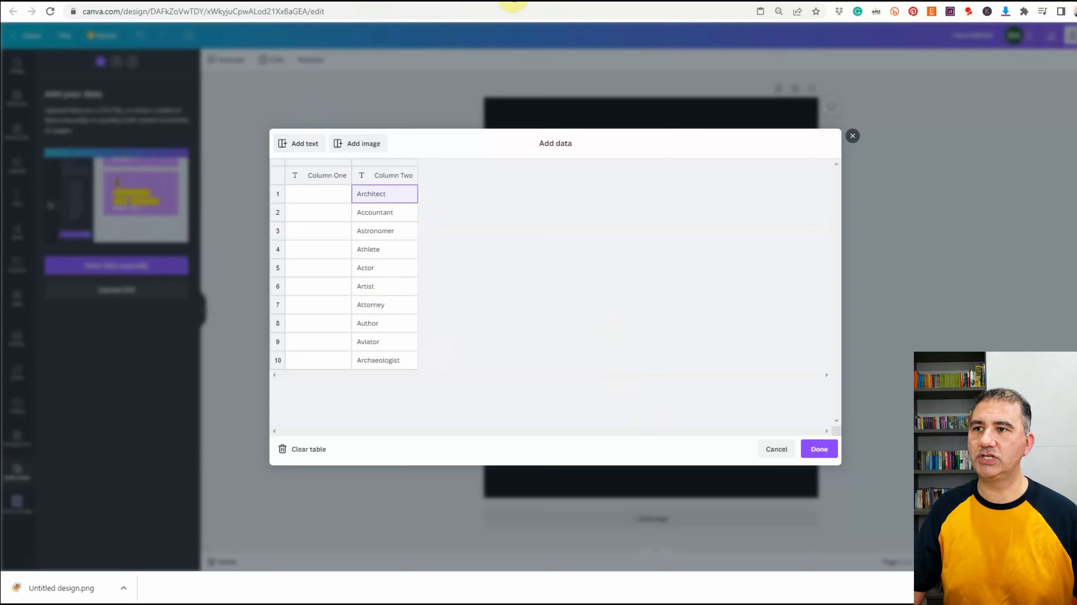
- Copy the B professions, Baker to Bookkeeper, from ChatGPT into Column Two of Canva's data table, starting at row 11
{"action": "left_click", "coordinate": [512, 1]}
{"action": "scroll", "coordinate": [529, 338], "scroll_direction": "down", "scroll_amount": 2}
{"action": "left_click_drag", "start_coordinate": [620, 310], "coordinate": [665, 461]}
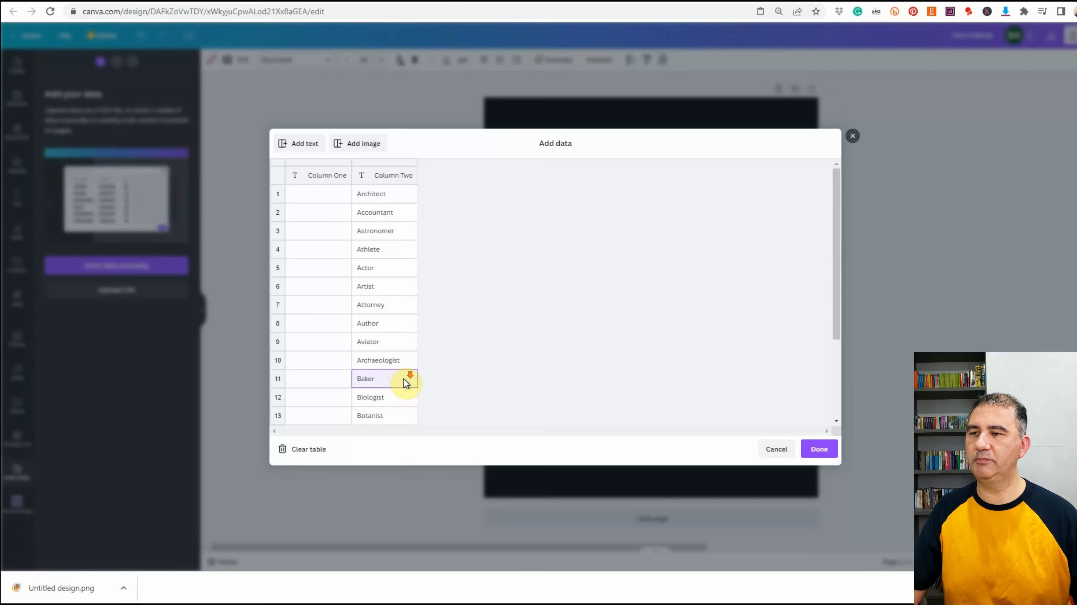
{"action": "scroll", "coordinate": [405, 380], "scroll_direction": "down", "scroll_amount": 2}
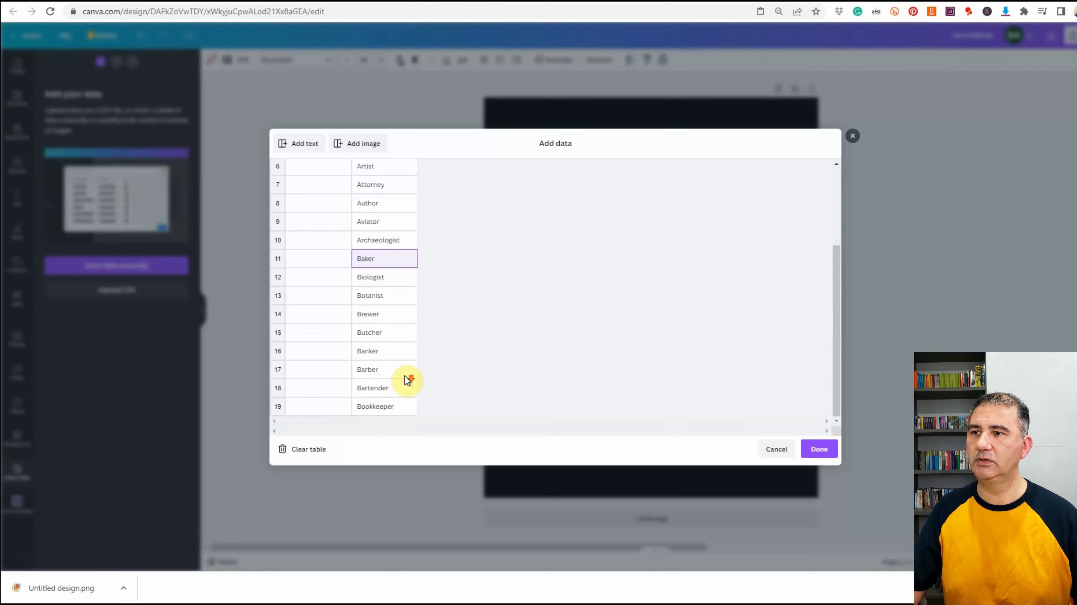
- Copy the C professions, Carpenter to Coder, from ChatGPT into Column Two starting at row 20, and finish the Canva data table
{"action": "left_click", "coordinate": [402, 406]}
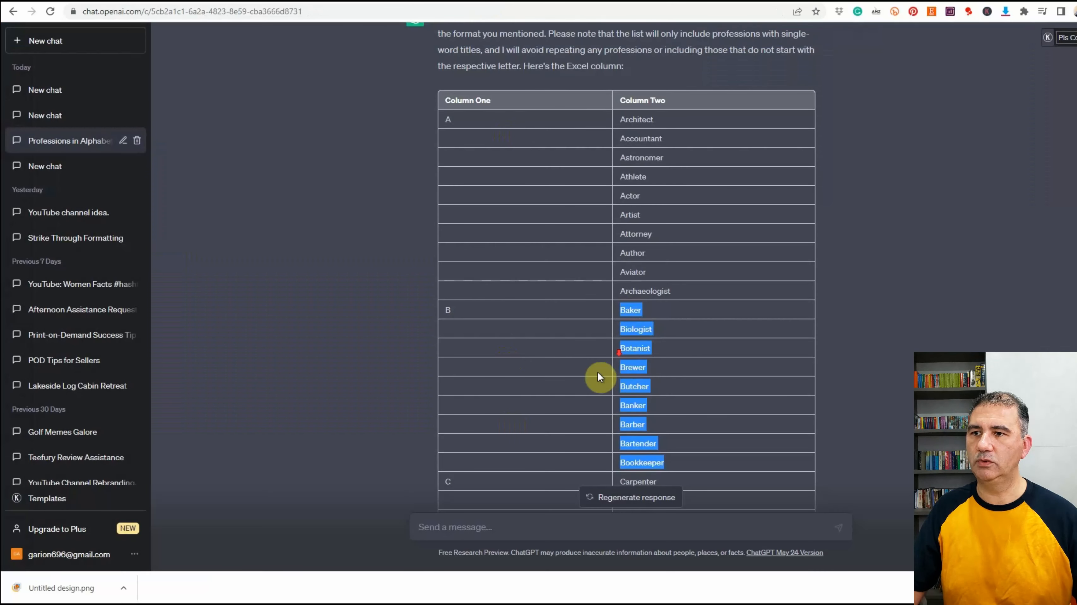
{"action": "scroll", "coordinate": [597, 371], "scroll_direction": "down", "scroll_amount": 5}
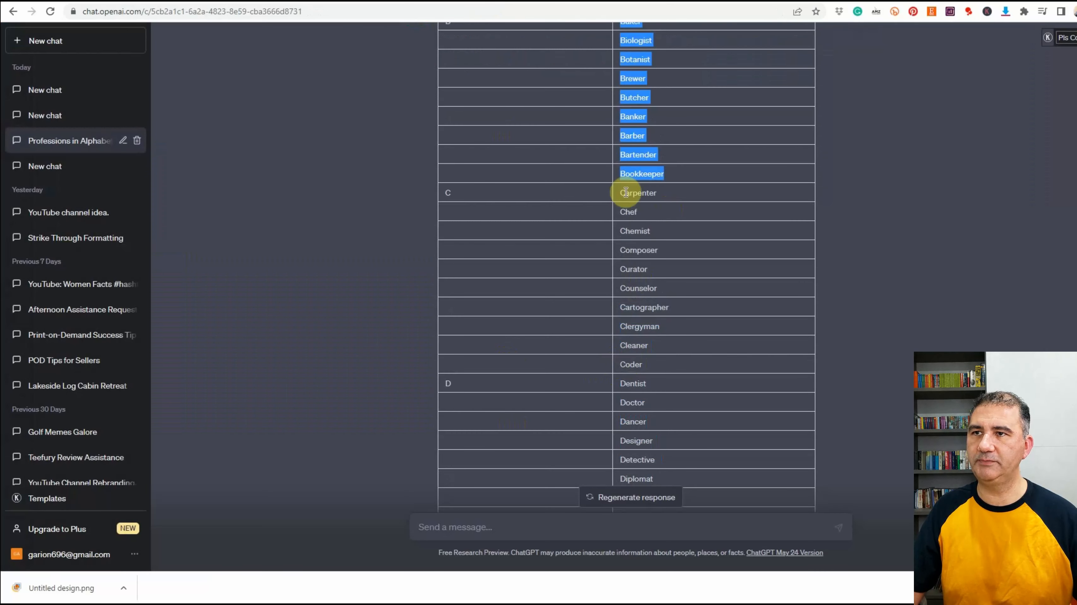
{"action": "left_click_drag", "start_coordinate": [621, 192], "coordinate": [655, 360]}
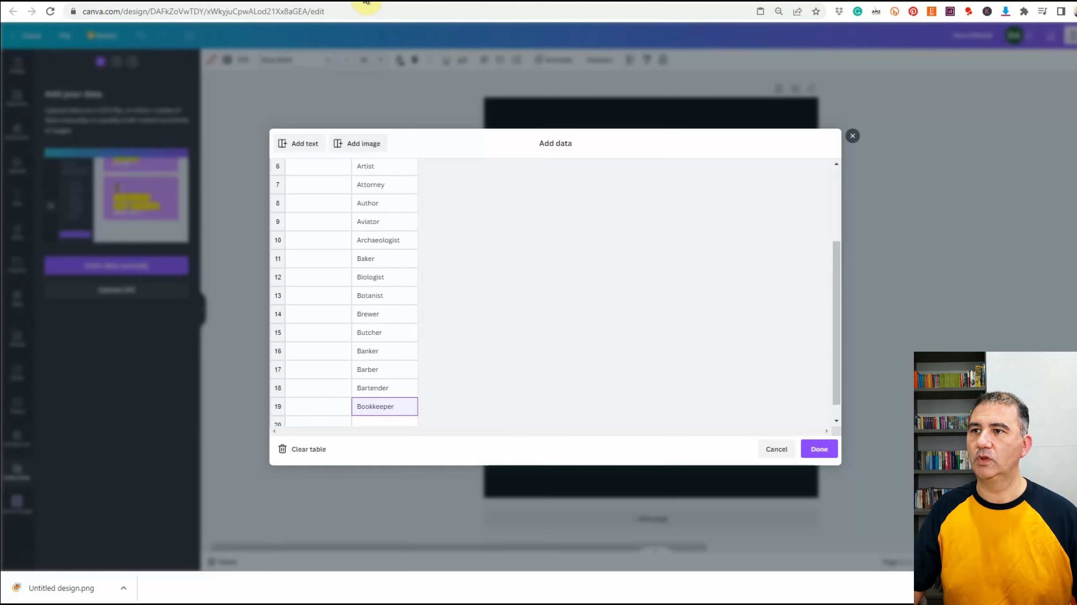
{"action": "left_click", "coordinate": [376, 424]}
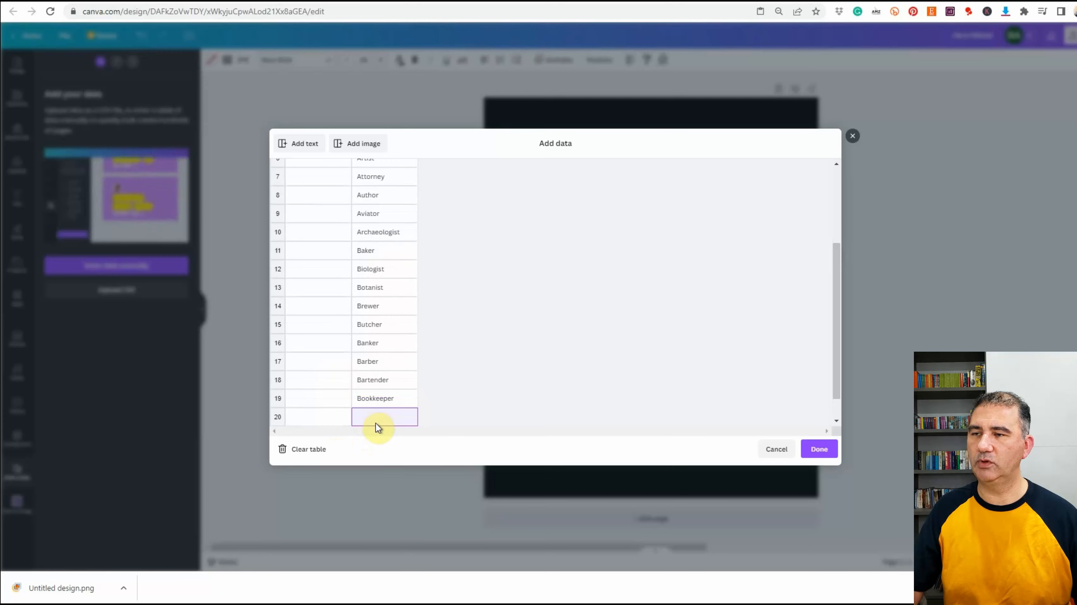
{"action": "type", "text": "Carpenter"}
{"action": "scroll", "coordinate": [404, 417], "scroll_direction": "up", "scroll_amount": 3}
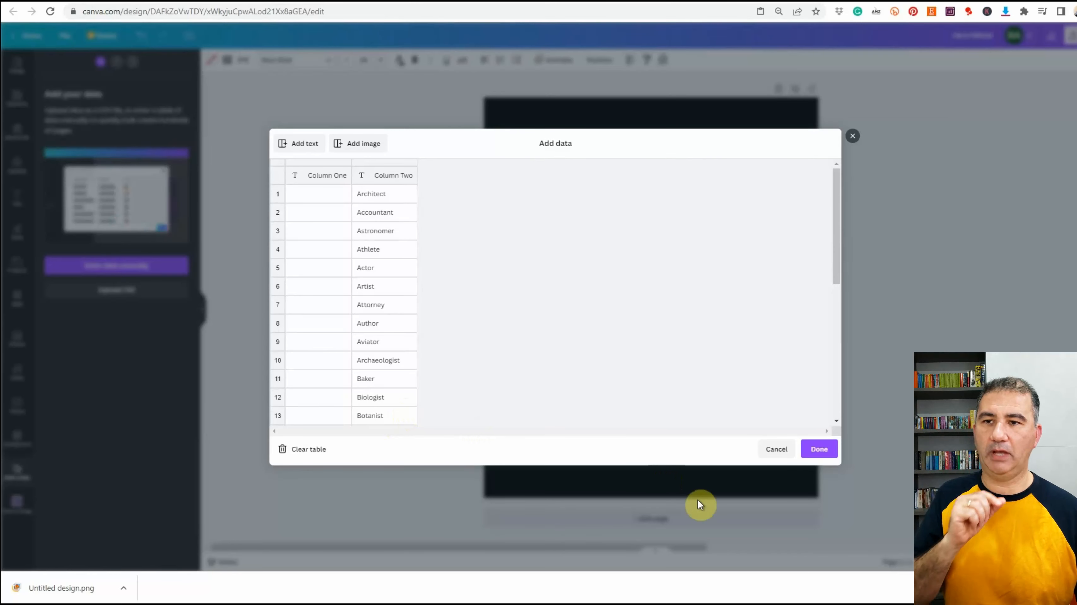
{"action": "left_click", "coordinate": [819, 450]}
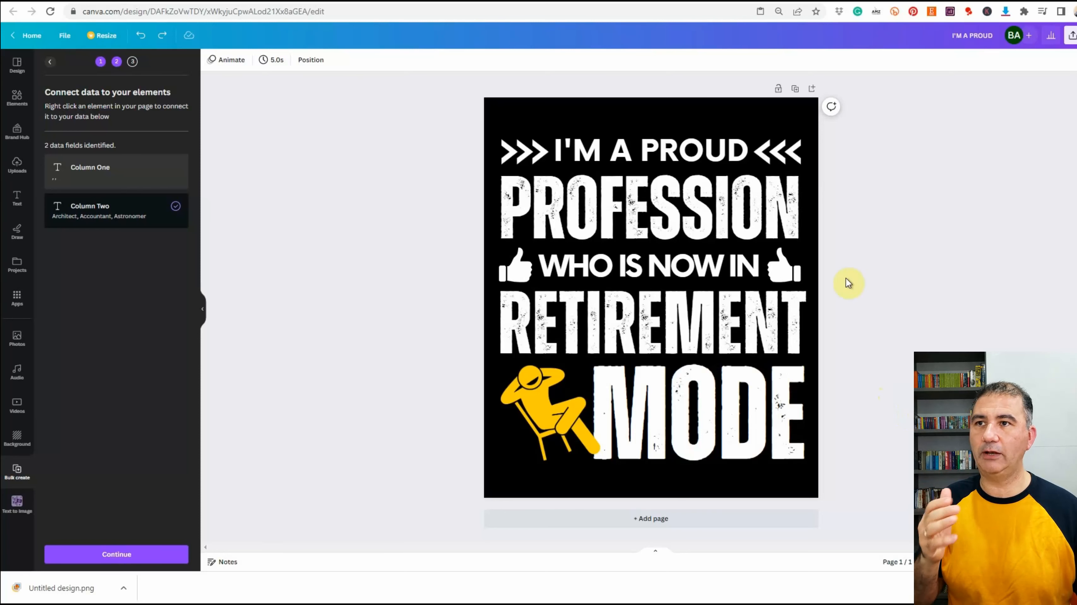
- Connect the PROFESSION text in the design to the Column Two data and continue to the list of pages for generation
{"action": "left_click", "coordinate": [681, 191]}
{"action": "right_click", "coordinate": [681, 191]}
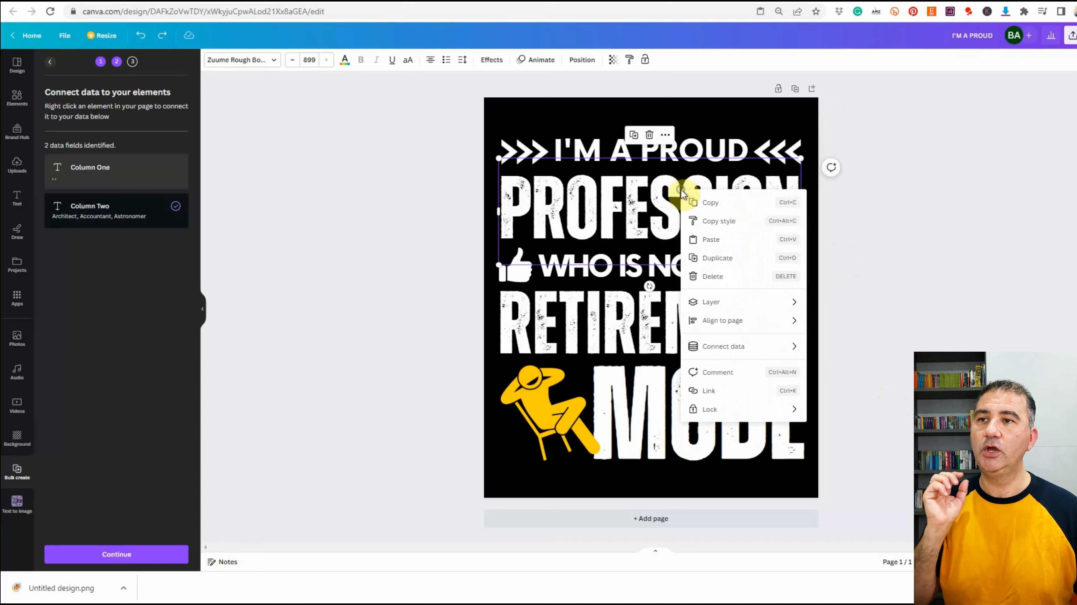
{"action": "mouse_move", "coordinate": [733, 353]}
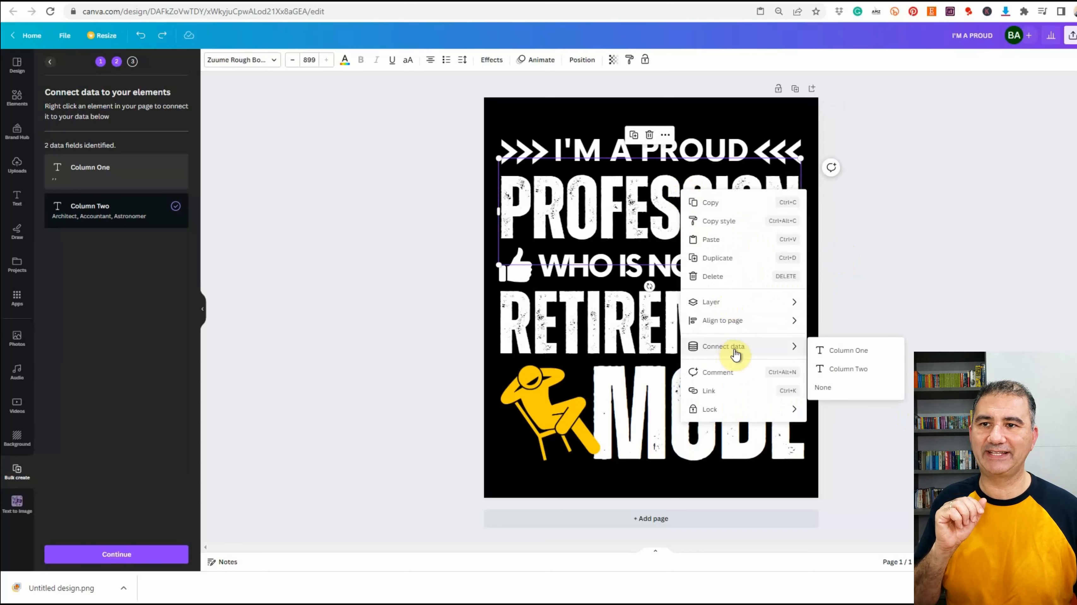
{"action": "left_click", "coordinate": [831, 373]}
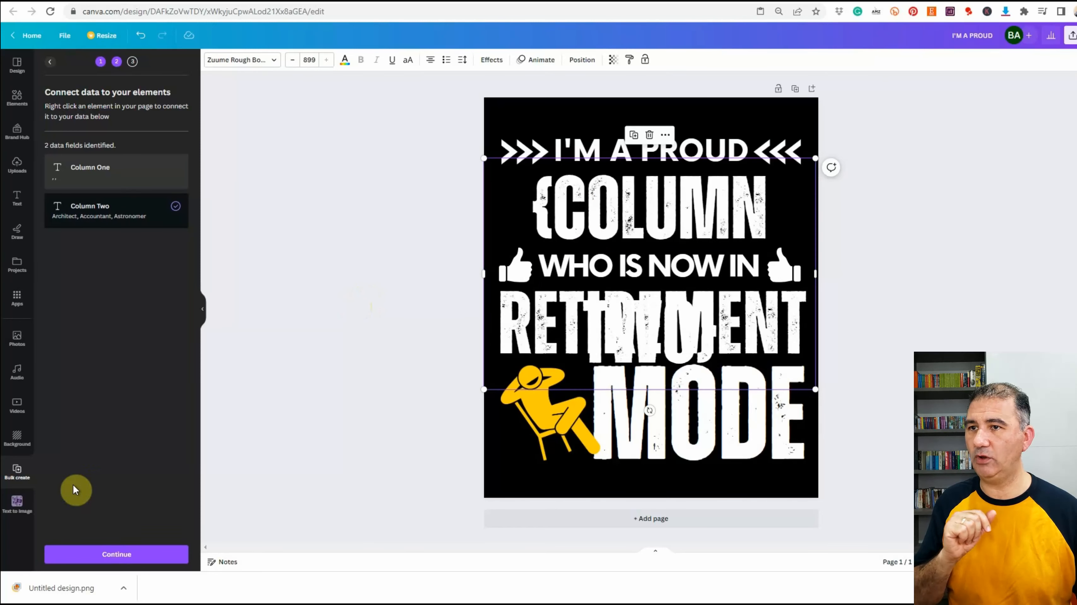
{"action": "left_click", "coordinate": [127, 557]}
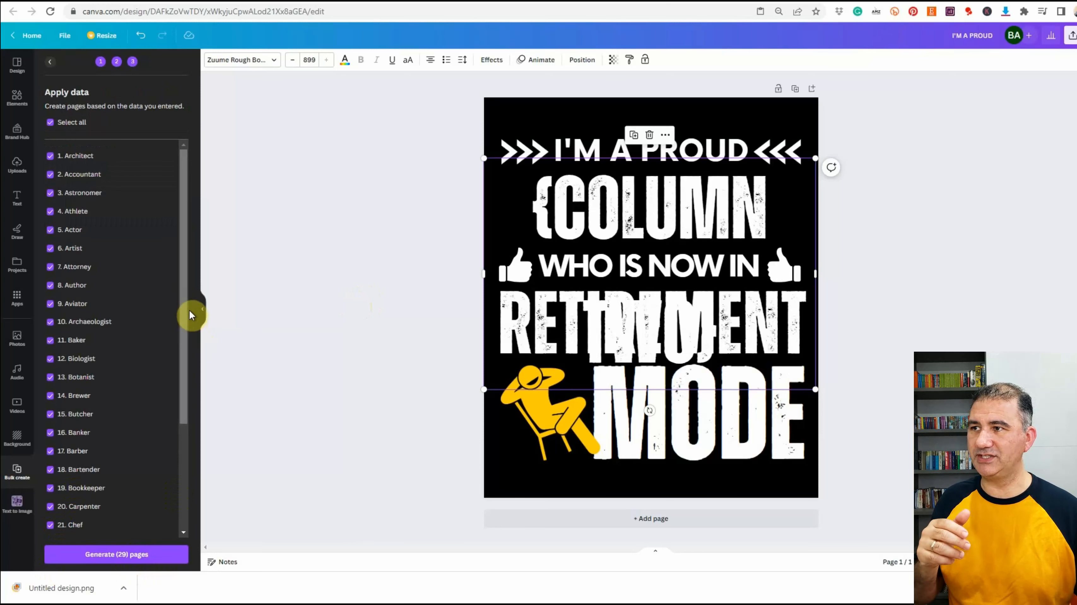
- Check the full list of selected professions, Architect to Coder, and generate all 29 pages
{"action": "scroll", "coordinate": [180, 322], "scroll_direction": "down", "scroll_amount": 3}
{"action": "scroll", "coordinate": [177, 332], "scroll_direction": "down", "scroll_amount": 5}
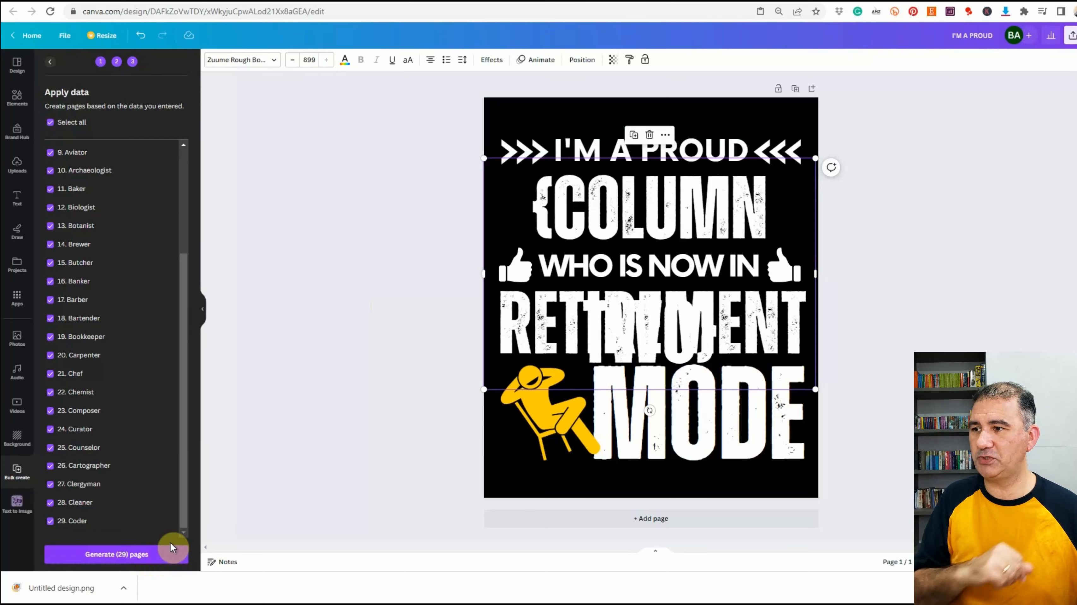
{"action": "left_click", "coordinate": [121, 557]}
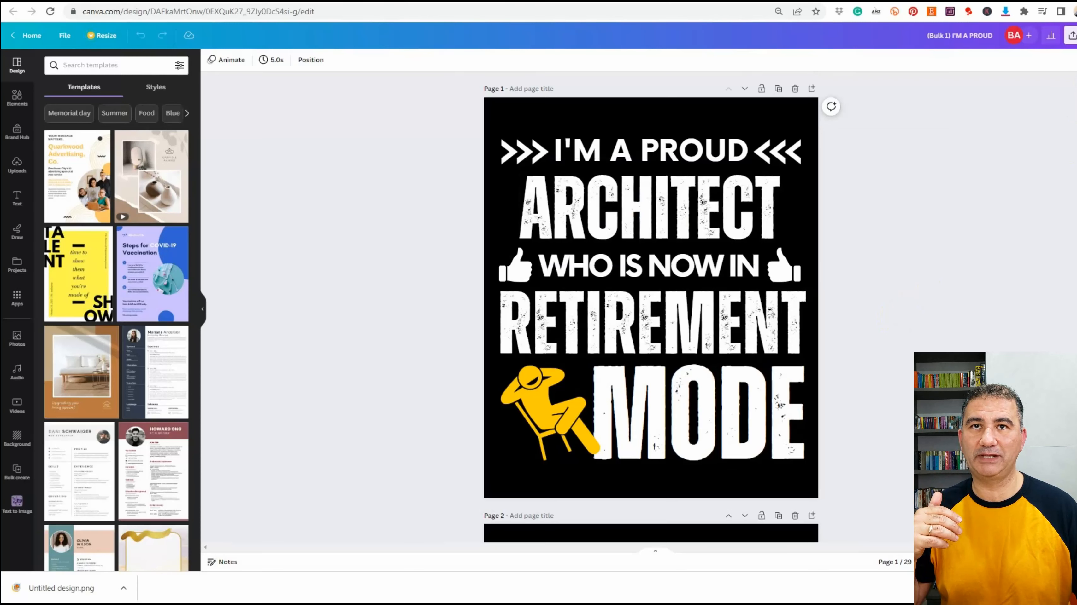
- Review the generated pages from Architect to Author, checking how each profession name fits the design
{"action": "scroll", "coordinate": [652, 306], "scroll_direction": "down", "scroll_amount": 10}
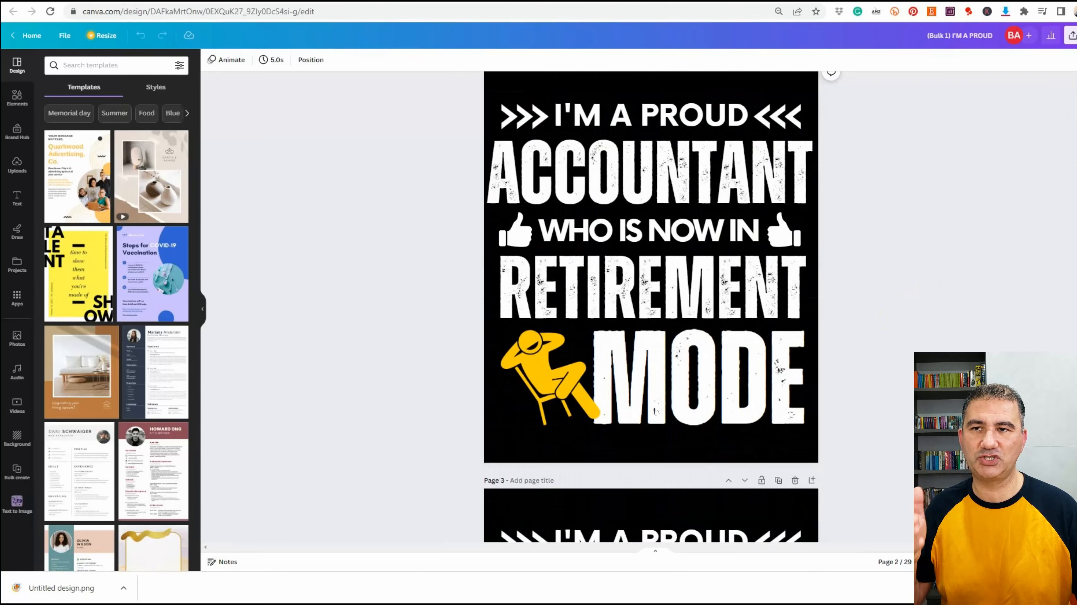
{"action": "scroll", "coordinate": [649, 293], "scroll_direction": "down", "scroll_amount": 10}
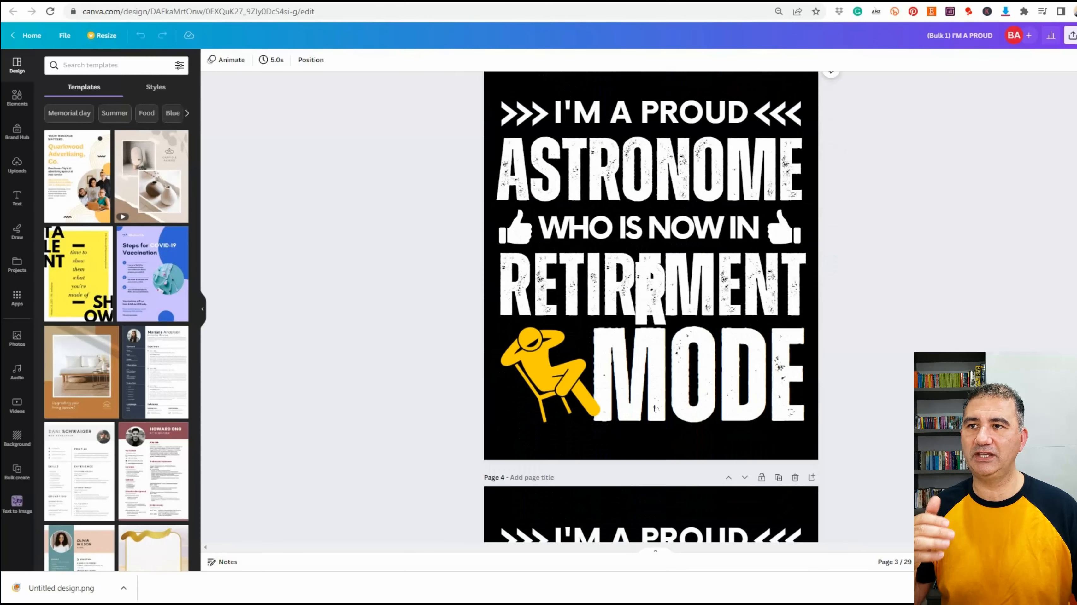
{"action": "left_click", "coordinate": [708, 173]}
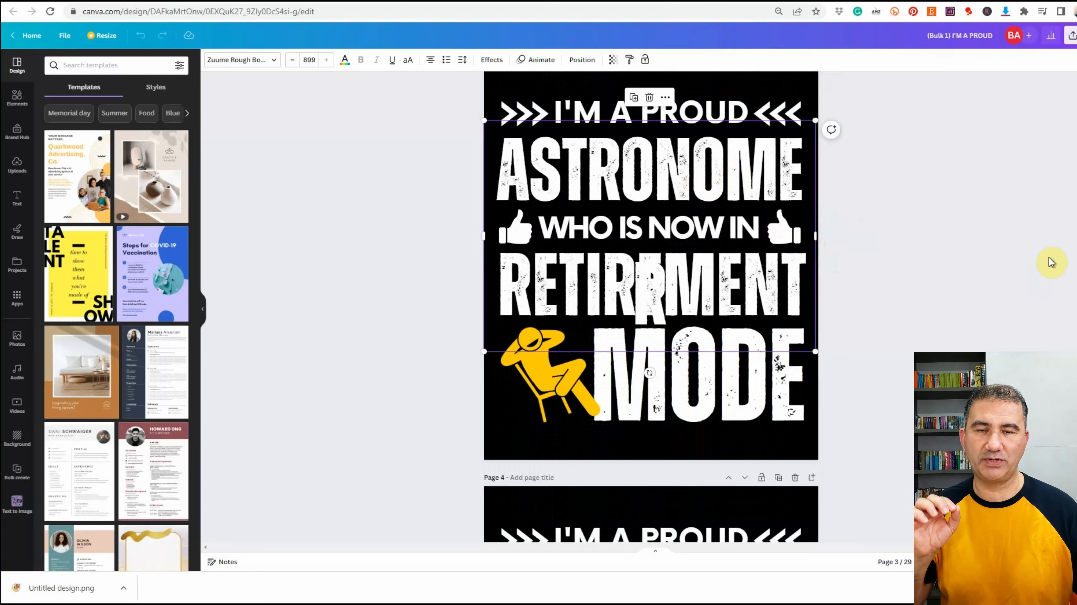
{"action": "scroll", "coordinate": [1038, 257], "scroll_direction": "down", "scroll_amount": 3}
{"action": "scroll", "coordinate": [1038, 257], "scroll_direction": "down", "scroll_amount": 5}
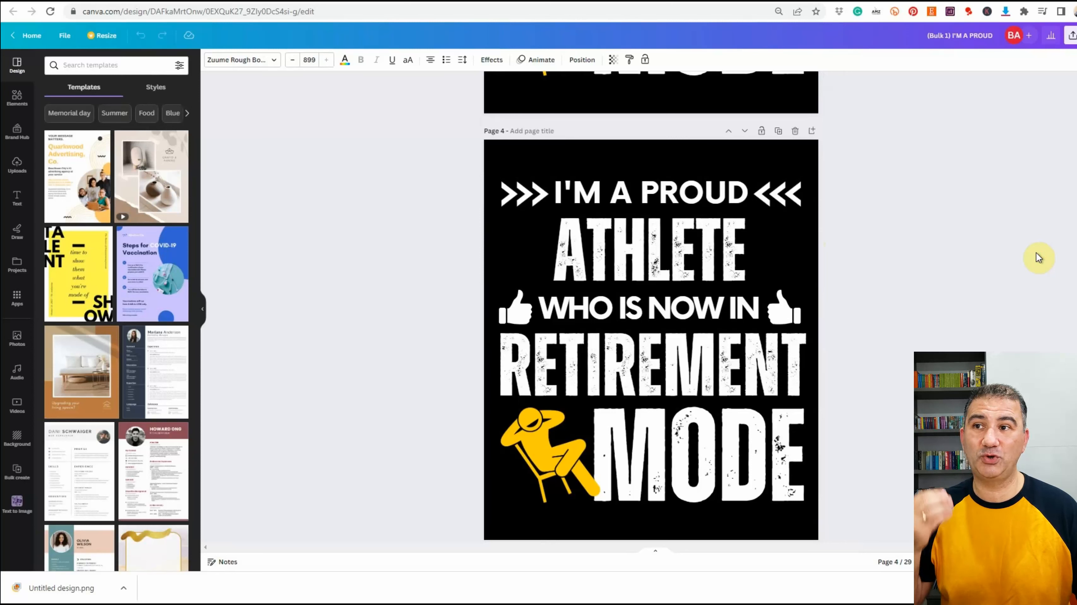
{"action": "scroll", "coordinate": [1036, 253], "scroll_direction": "down", "scroll_amount": 5}
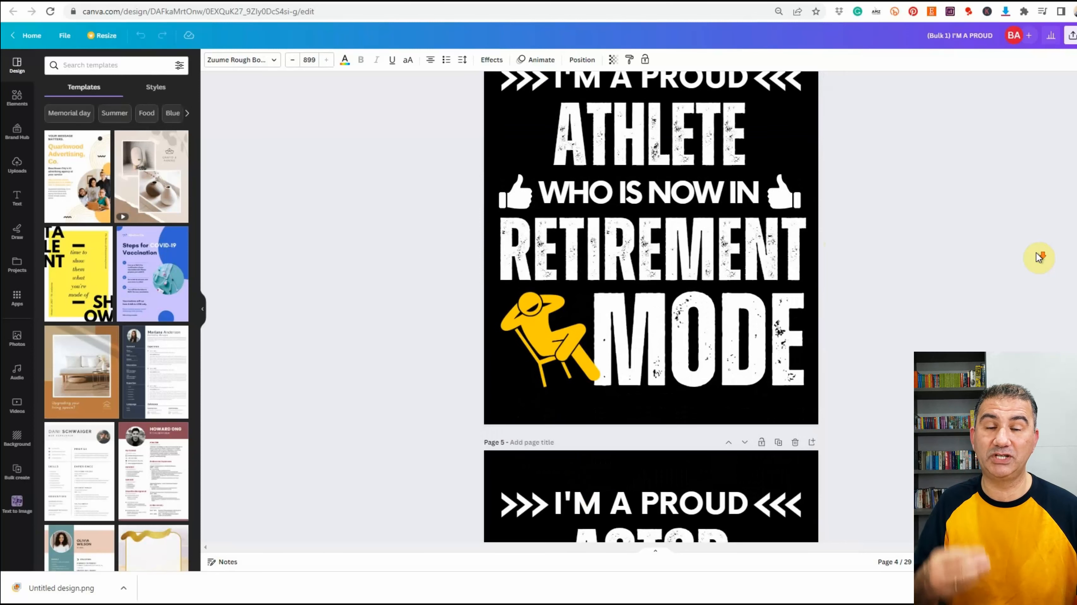
{"action": "scroll", "coordinate": [1038, 257], "scroll_direction": "down", "scroll_amount": 5}
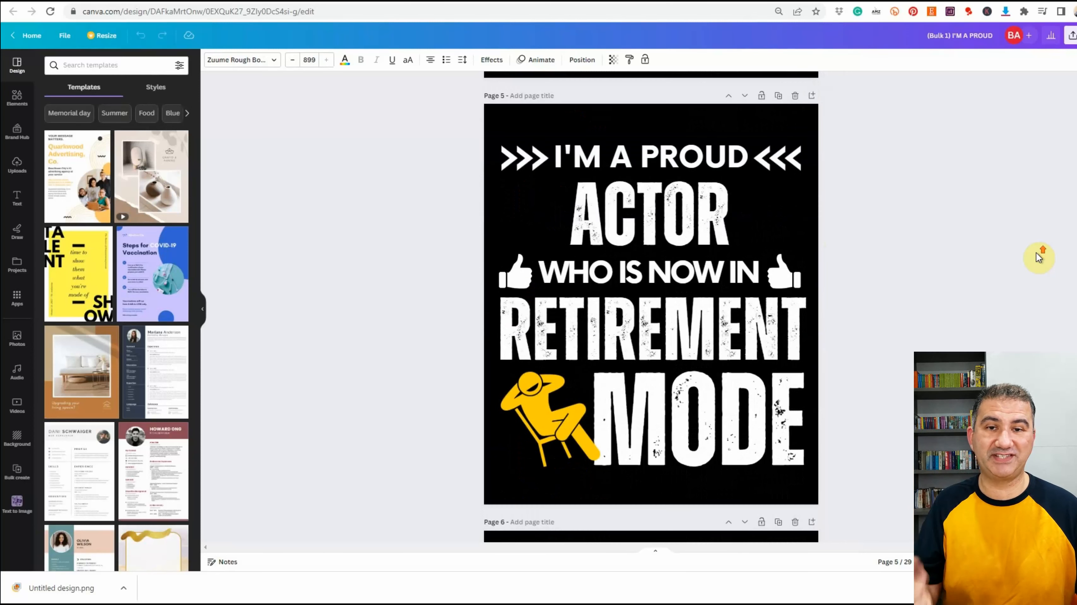
{"action": "scroll", "coordinate": [1038, 258], "scroll_direction": "down", "scroll_amount": 5}
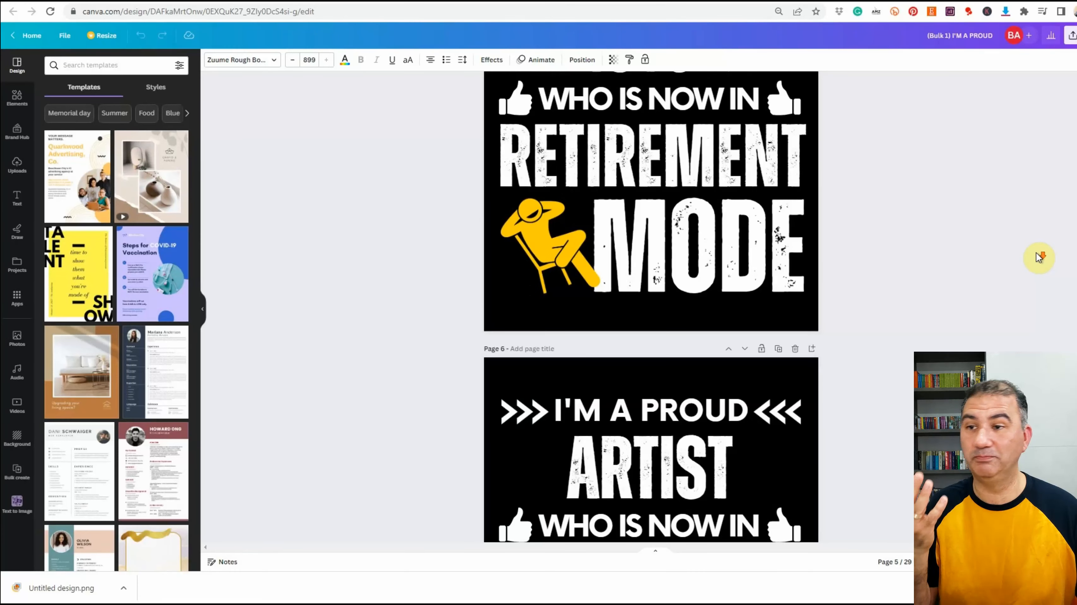
{"action": "scroll", "coordinate": [1038, 257], "scroll_direction": "down", "scroll_amount": 8}
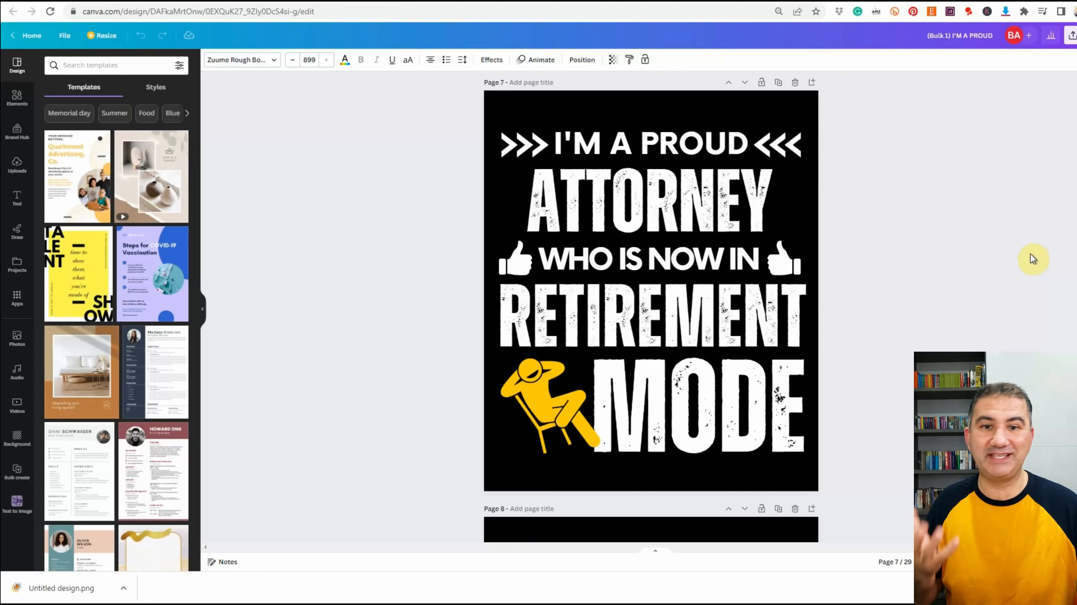
{"action": "scroll", "coordinate": [1030, 255], "scroll_direction": "down", "scroll_amount": 8}
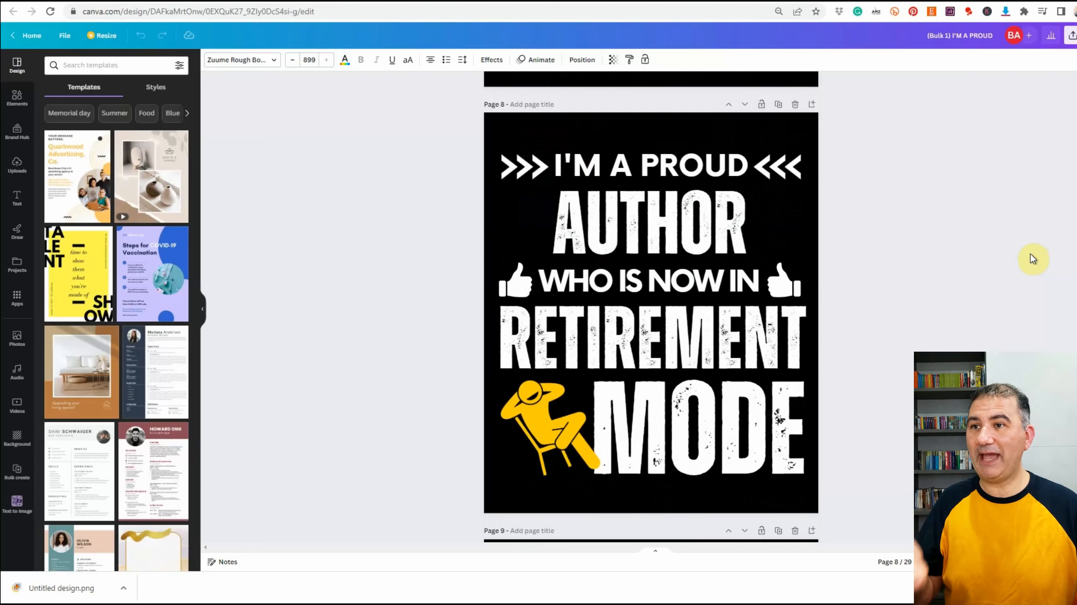
{"action": "left_click", "coordinate": [700, 214]}
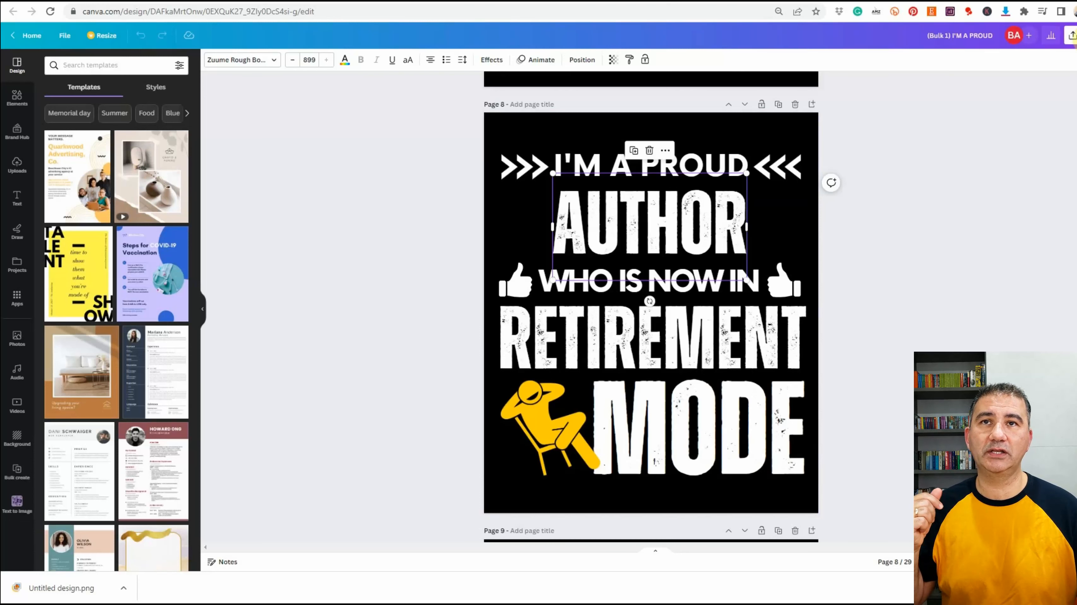
- Download all 29 pages as PNG files with a transparent background
{"action": "left_click", "coordinate": [1072, 35]}
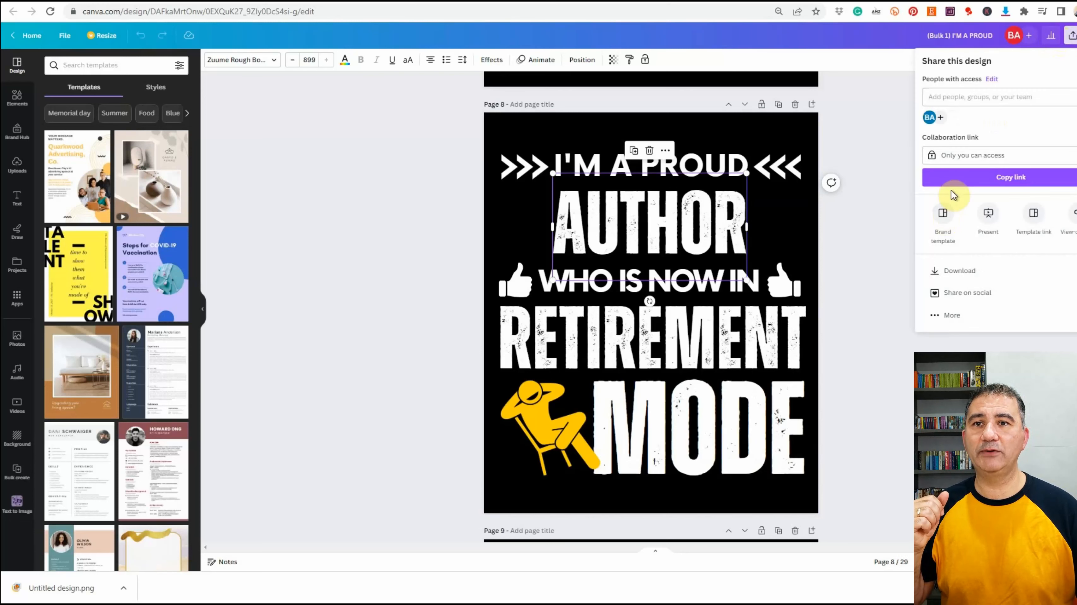
{"action": "left_click", "coordinate": [956, 272]}
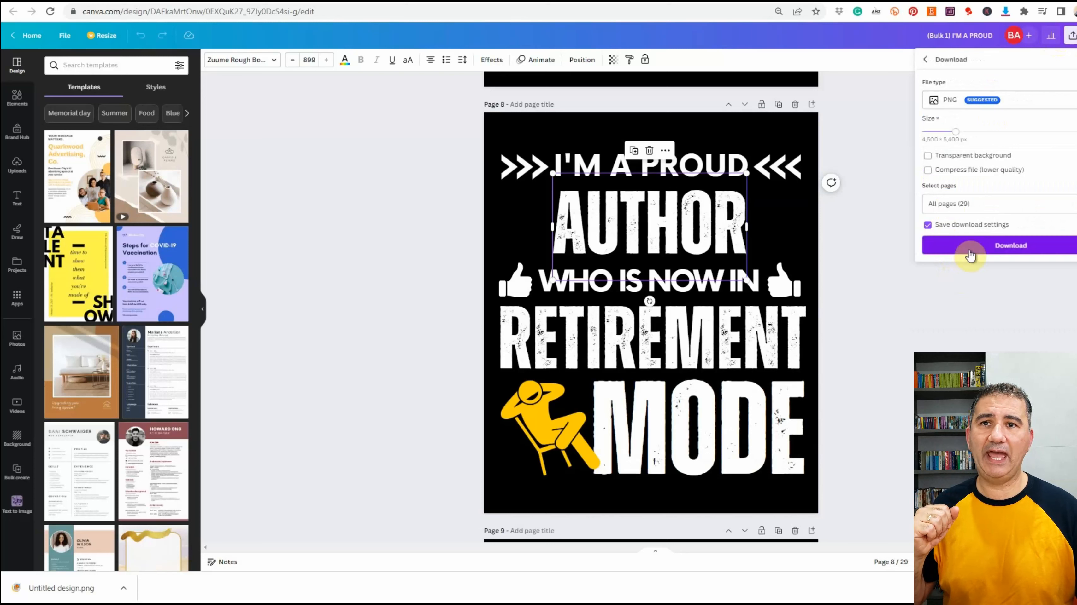
{"action": "left_click", "coordinate": [928, 157]}
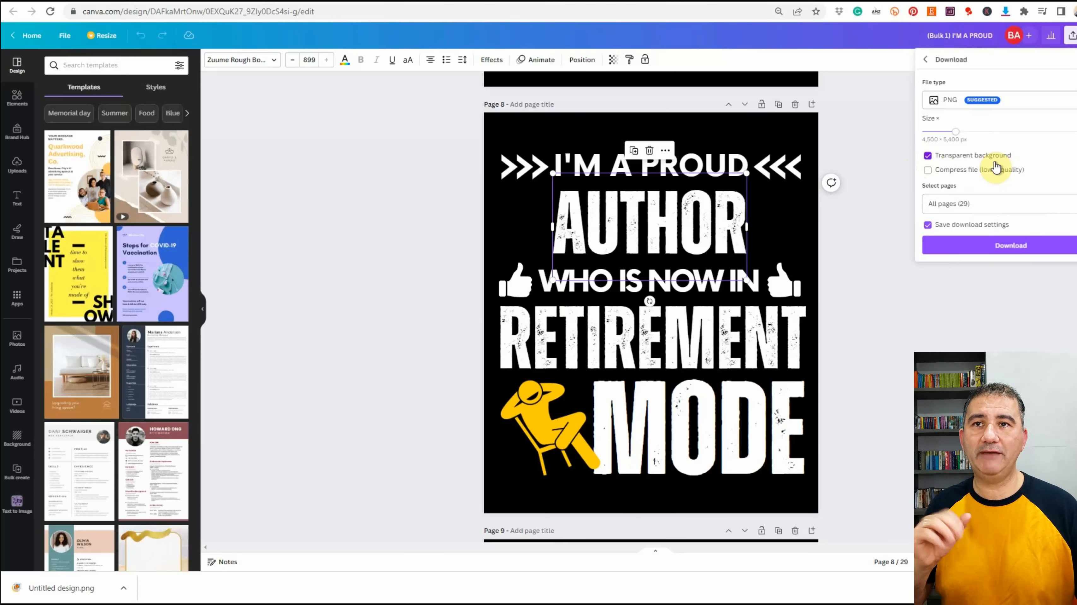
{"action": "left_click", "coordinate": [1003, 251]}
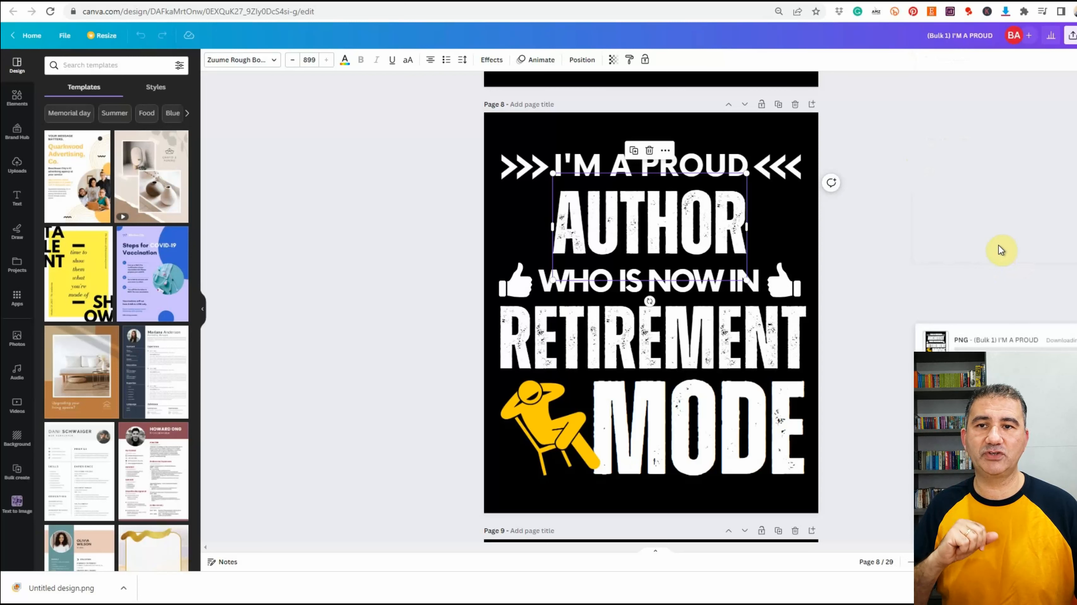